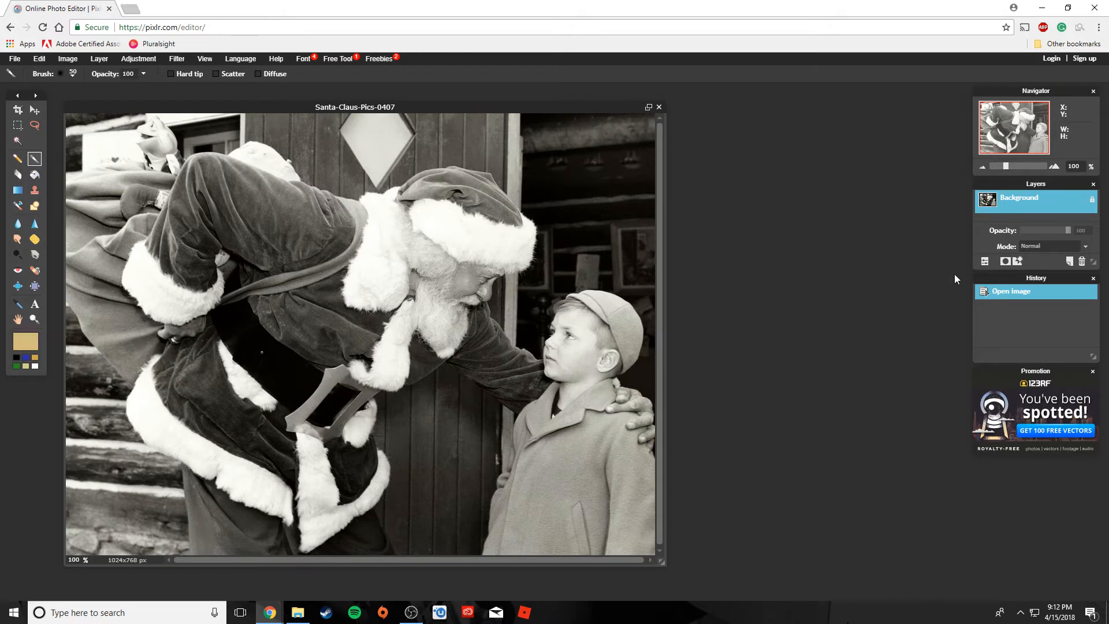
- Float the Layers panel over the workspace and add a new empty layer above the photo
left_click(984, 263)
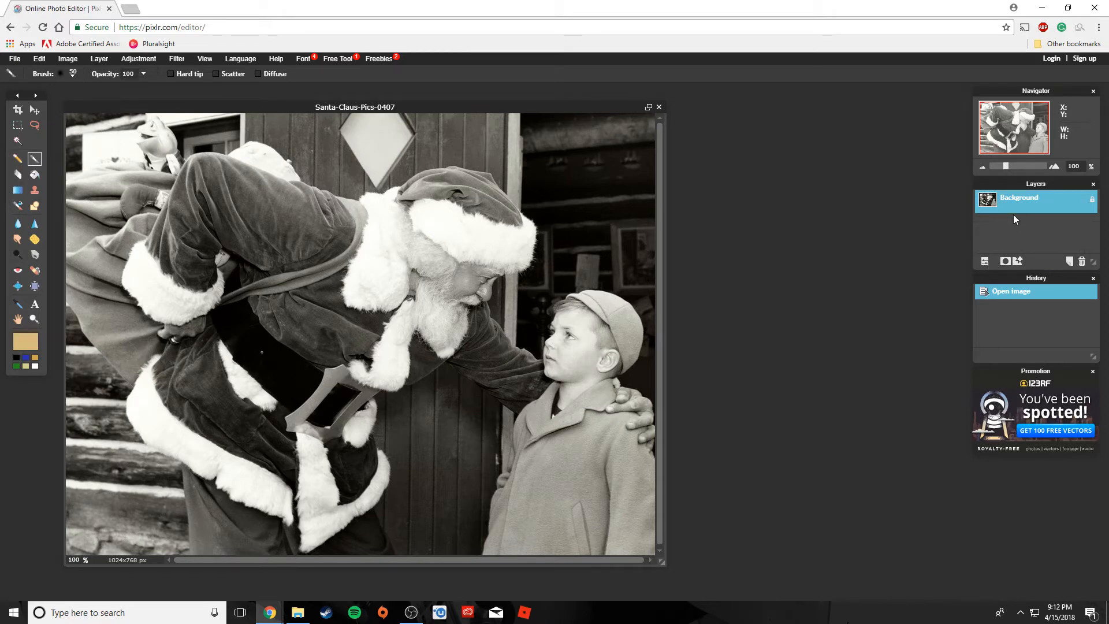
left_click_drag(1038, 184, 778, 228)
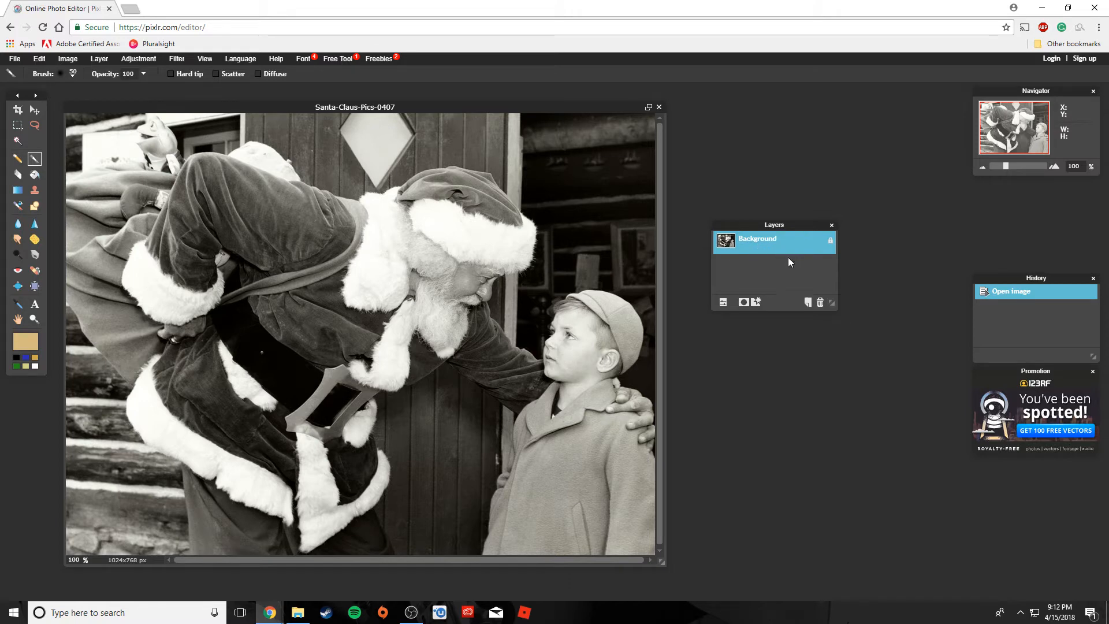
left_click(807, 302)
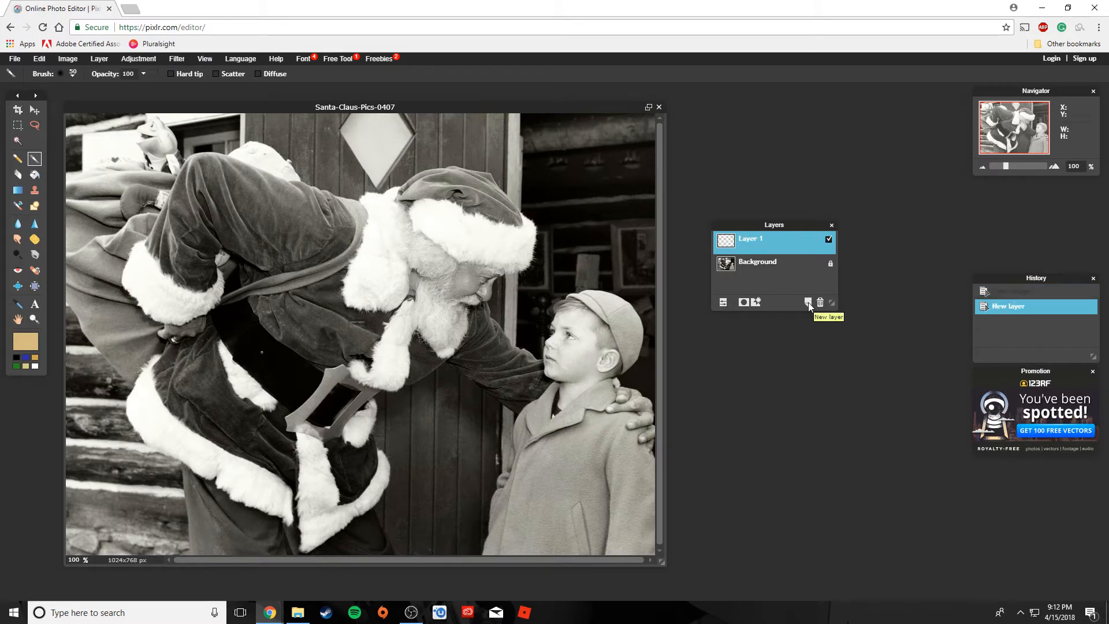
- Rename the new layer 'Red' and show its opacity and blend settings
double_click(750, 240)
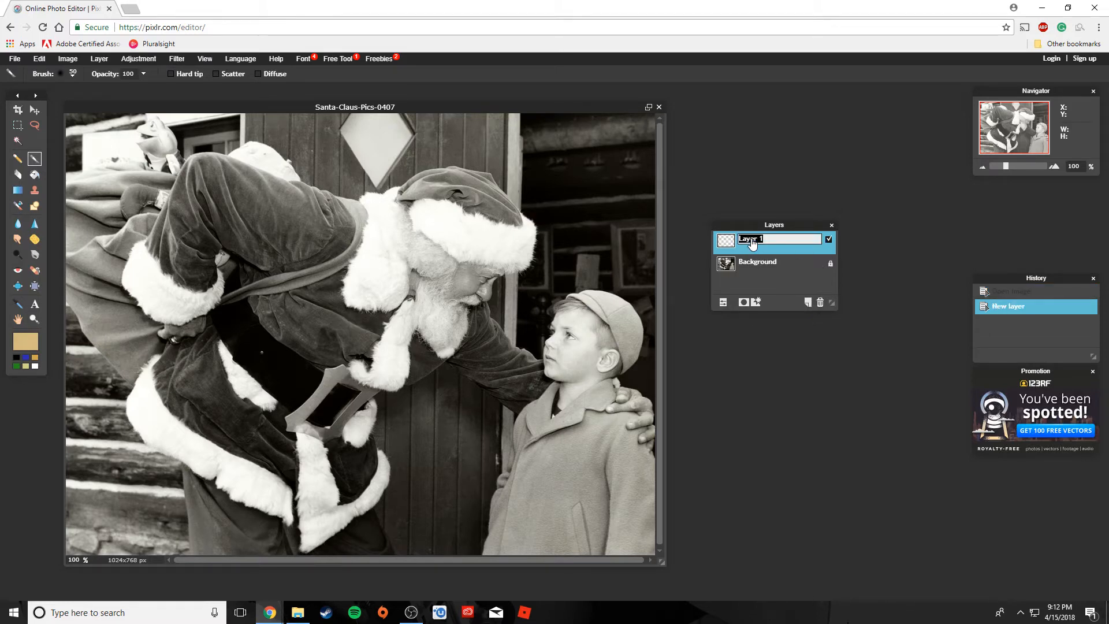
type("Red")
left_click(753, 284)
left_click(723, 301)
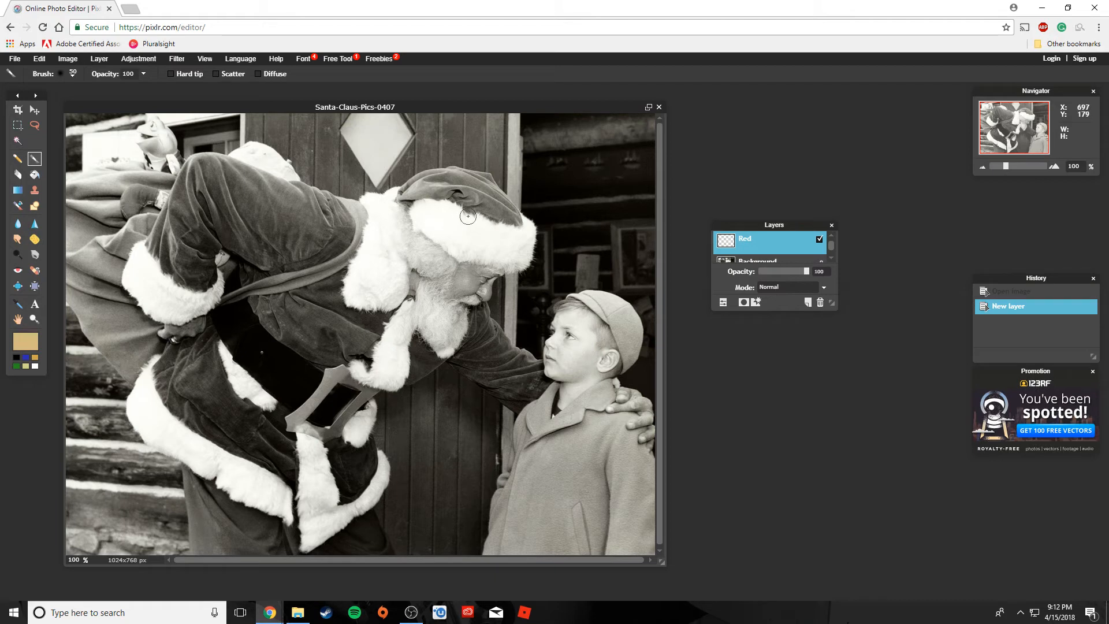
- Choose a dark saturated red as the painting colour in the Color selector
left_click(27, 343)
left_click(162, 210)
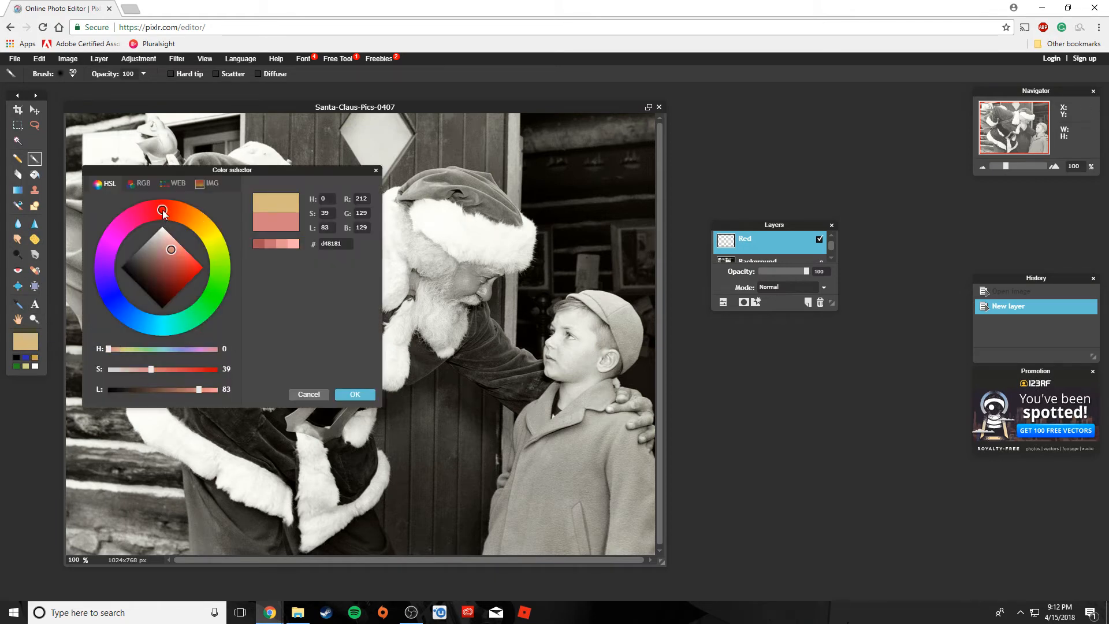
left_click_drag(171, 251, 180, 281)
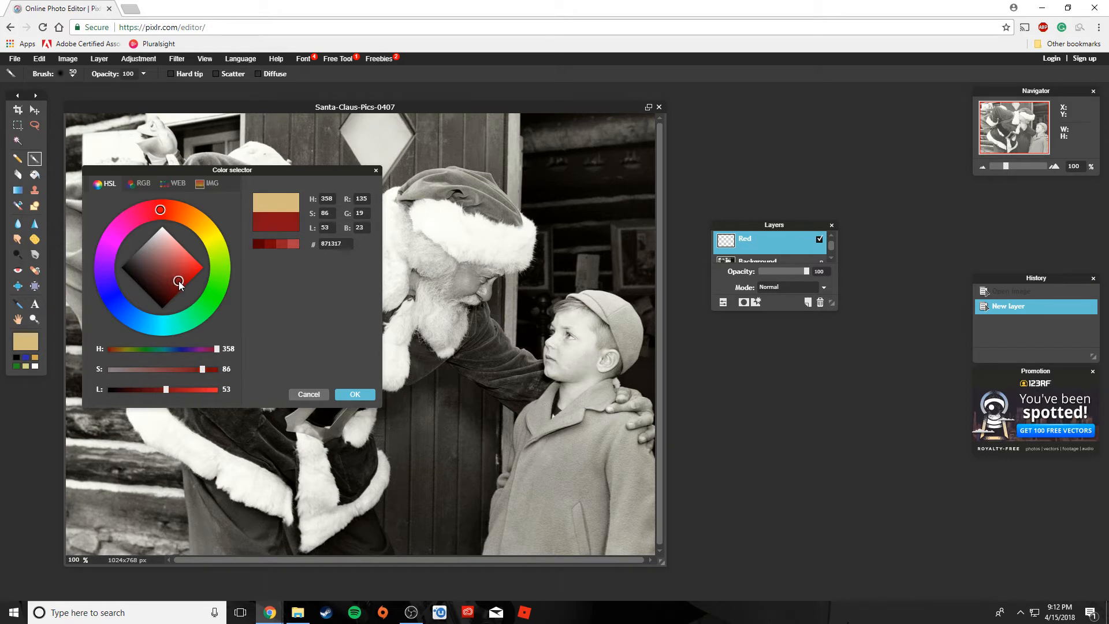
left_click(355, 393)
- Paint a trial red stroke on Santa's coat and undo it
left_click_drag(321, 313, 295, 223)
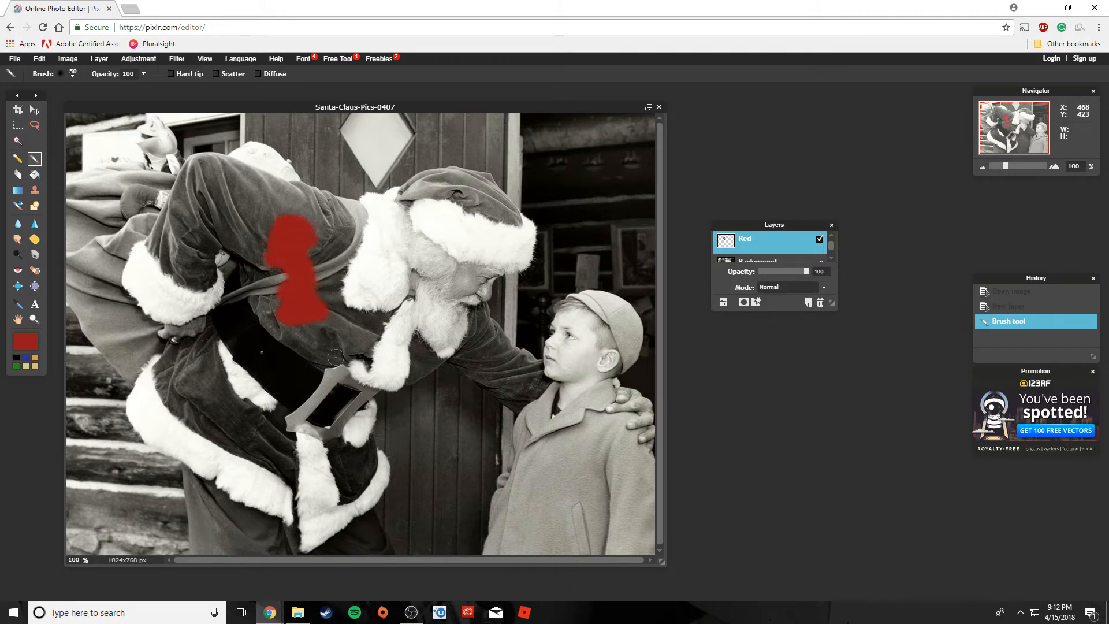
key("ctrl+z")
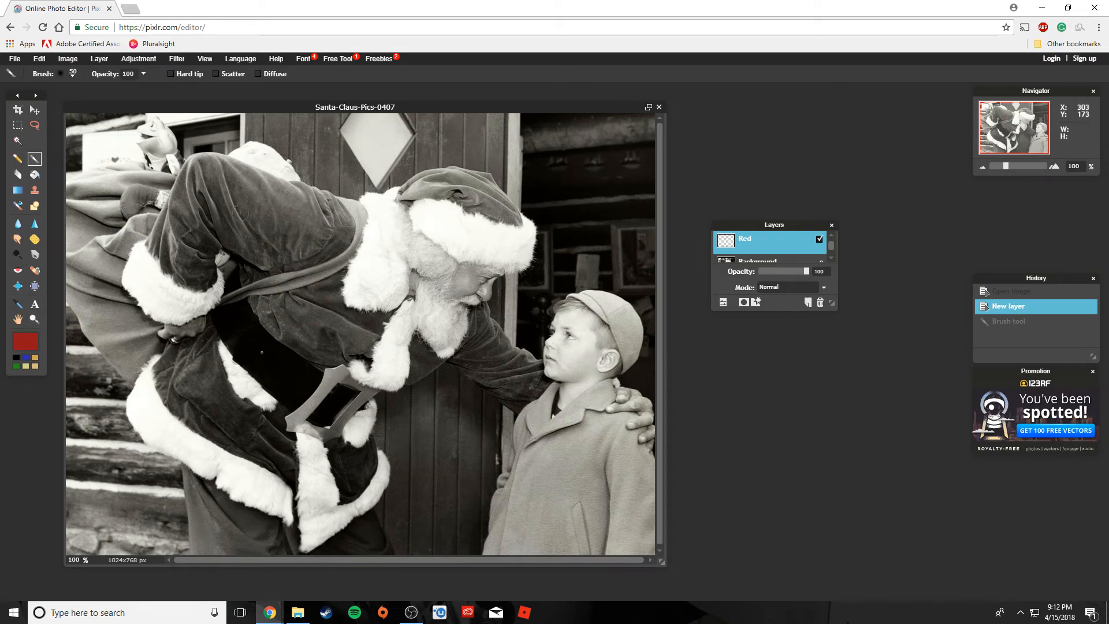
- Set the Red layer to Overlay blending and tint part of Santa's raised sleeve red
left_click(822, 289)
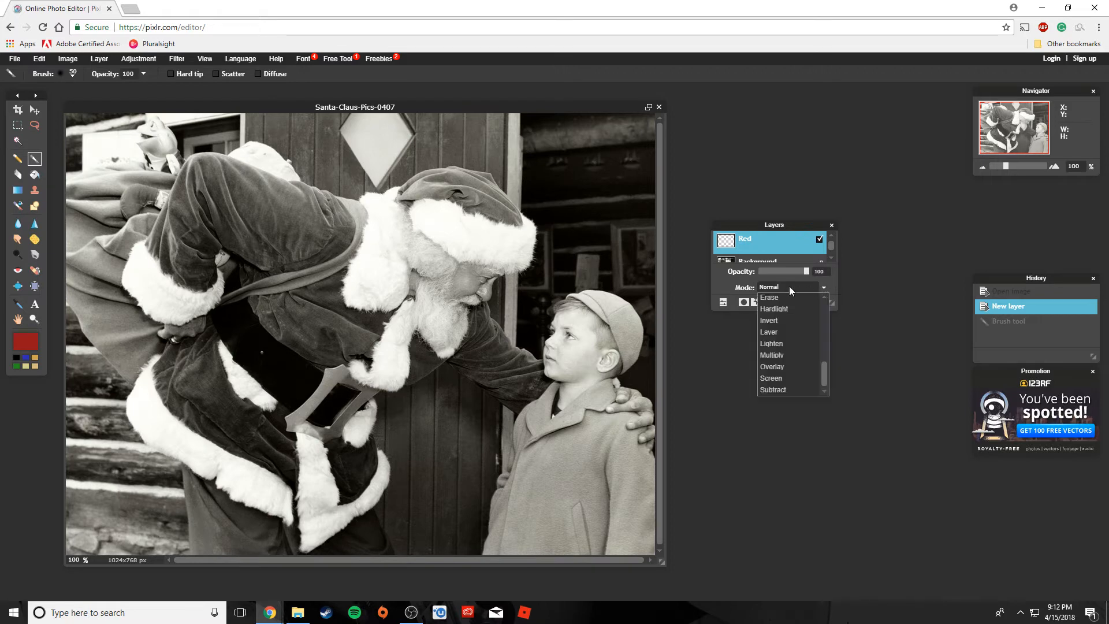
left_click(786, 367)
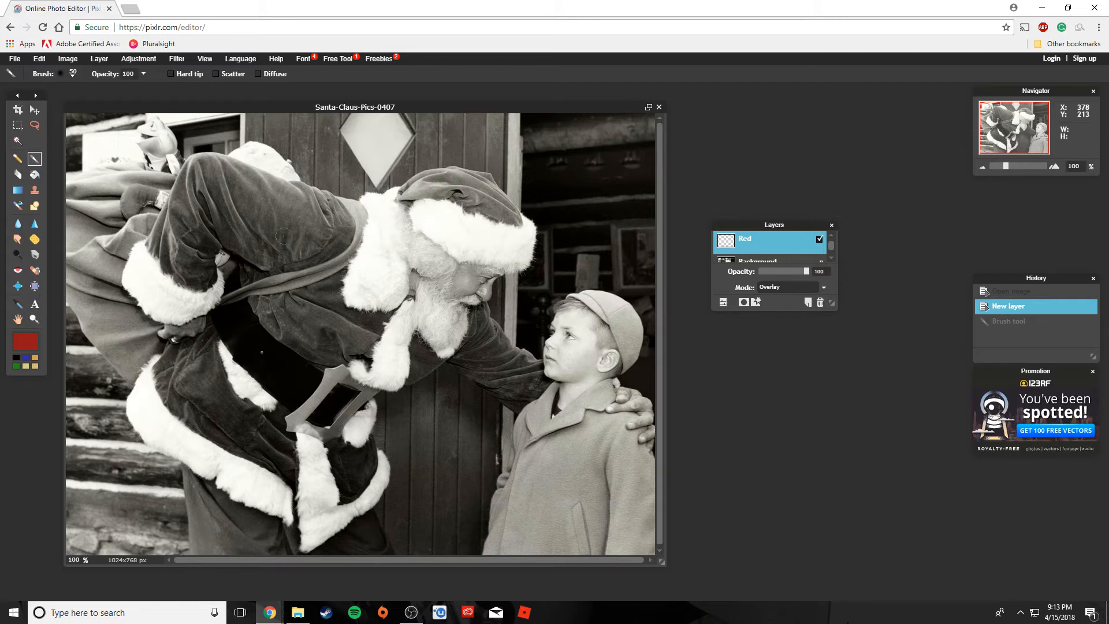
mouse_move(284, 237)
left_mouse_down()
mouse_move(260, 242)
mouse_move(286, 242)
mouse_move(265, 256)
mouse_move(317, 253)
mouse_move(322, 240)
mouse_move(257, 228)
left_mouse_up()
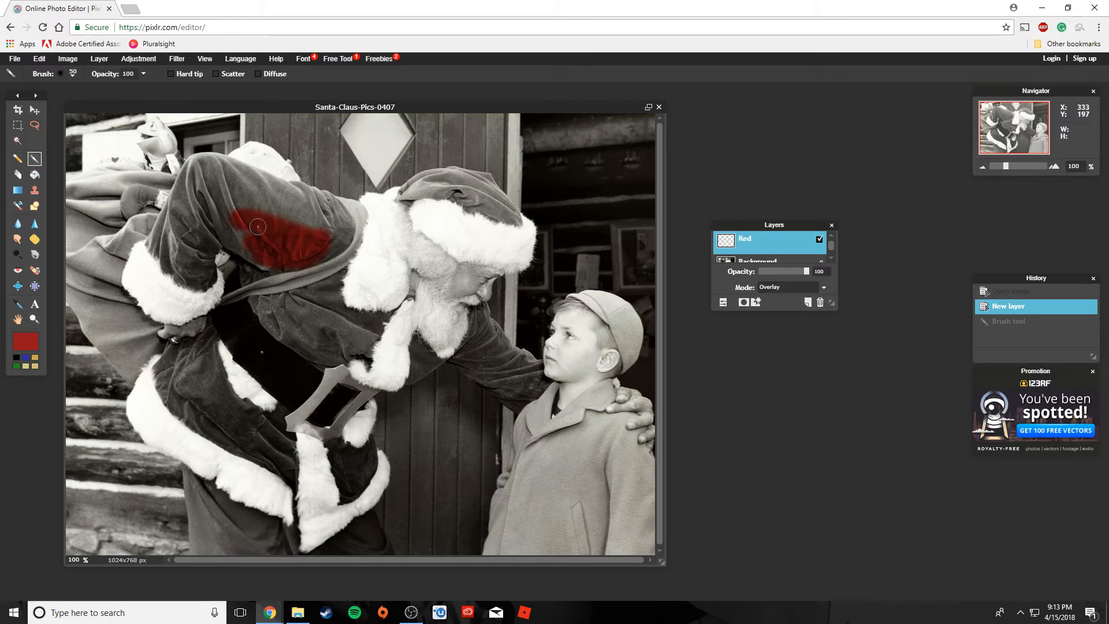
scroll(277, 227, "up", 3)
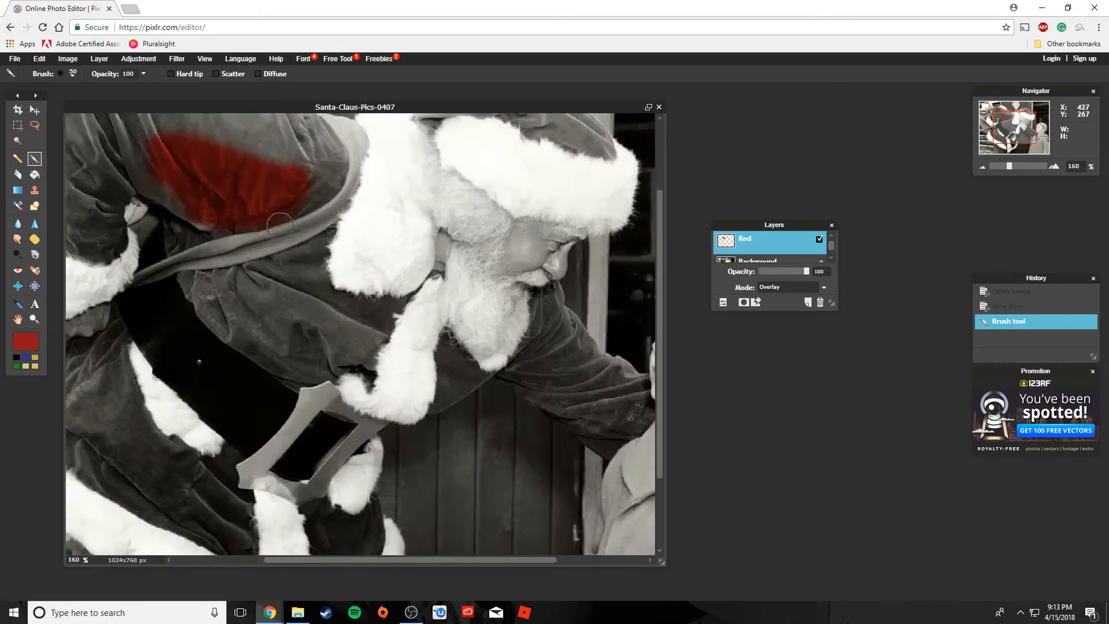
scroll(280, 223, "up", 2)
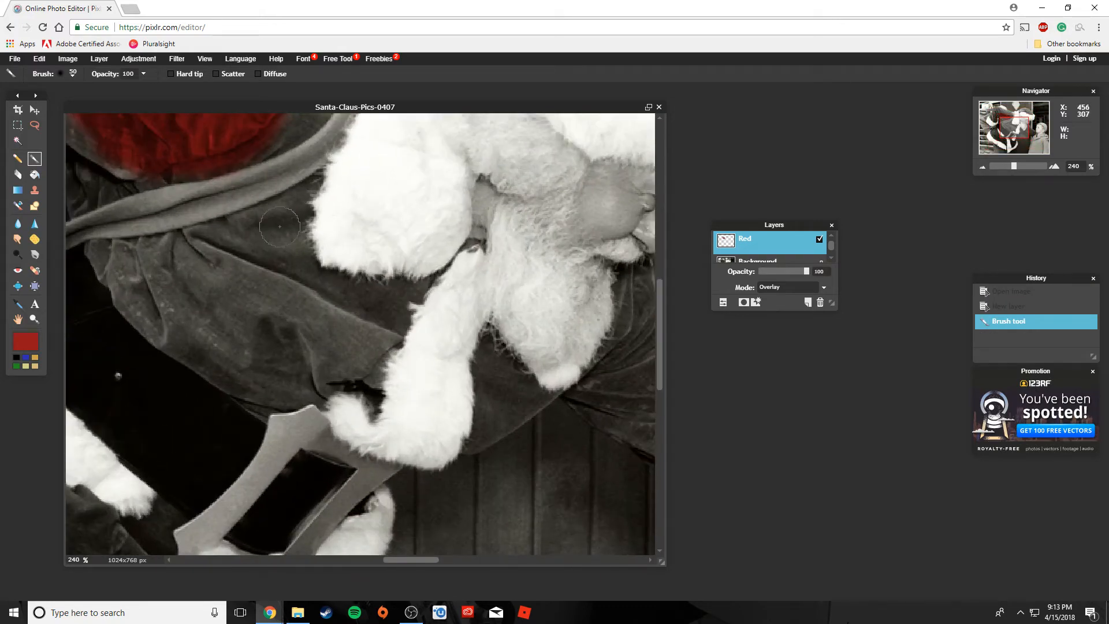
- Pan the view onto the red sleeve area and return to the brush
key("space")
mouse_move(242, 212)
left_mouse_down()
mouse_move(347, 372)
mouse_move(468, 441)
left_mouse_up()
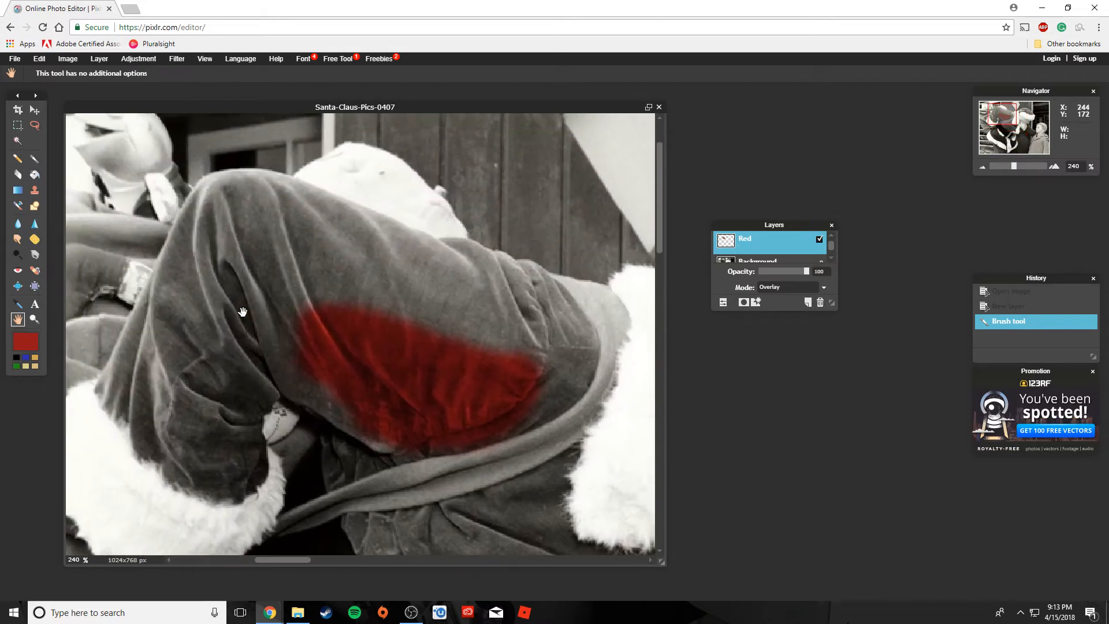
left_click_drag(242, 310, 318, 293)
scroll(317, 294, "up", 1)
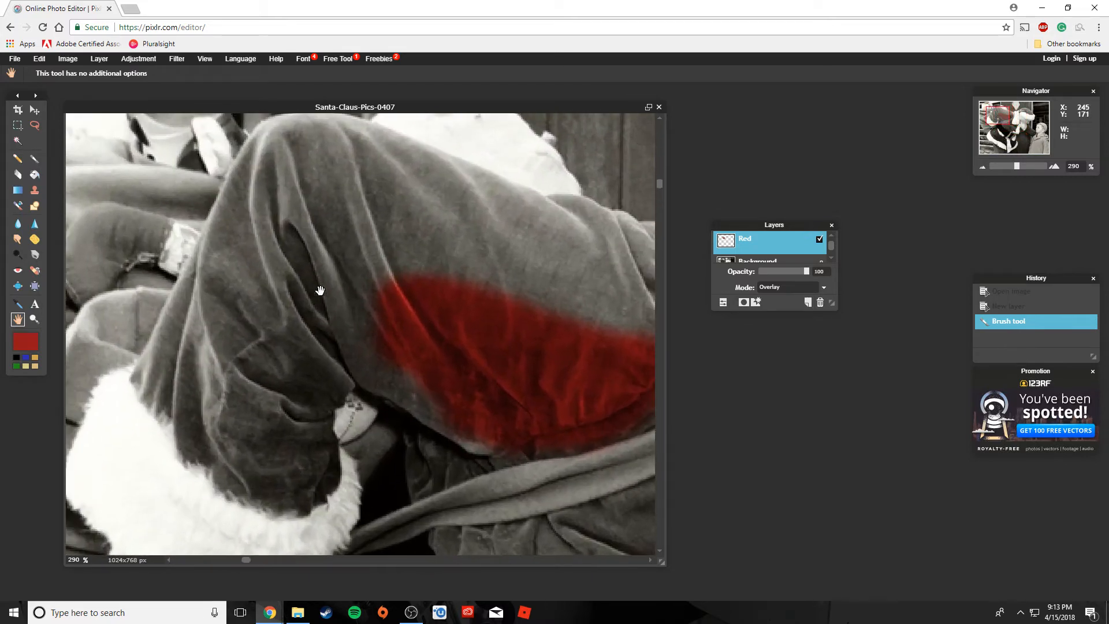
scroll(304, 260, "up", 2)
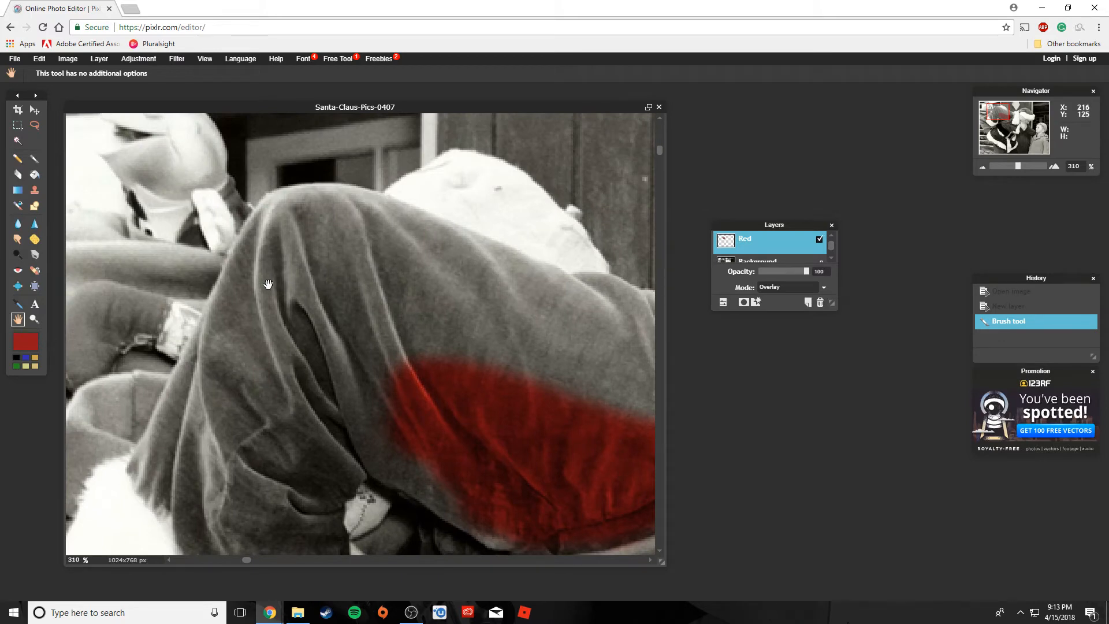
key("b")
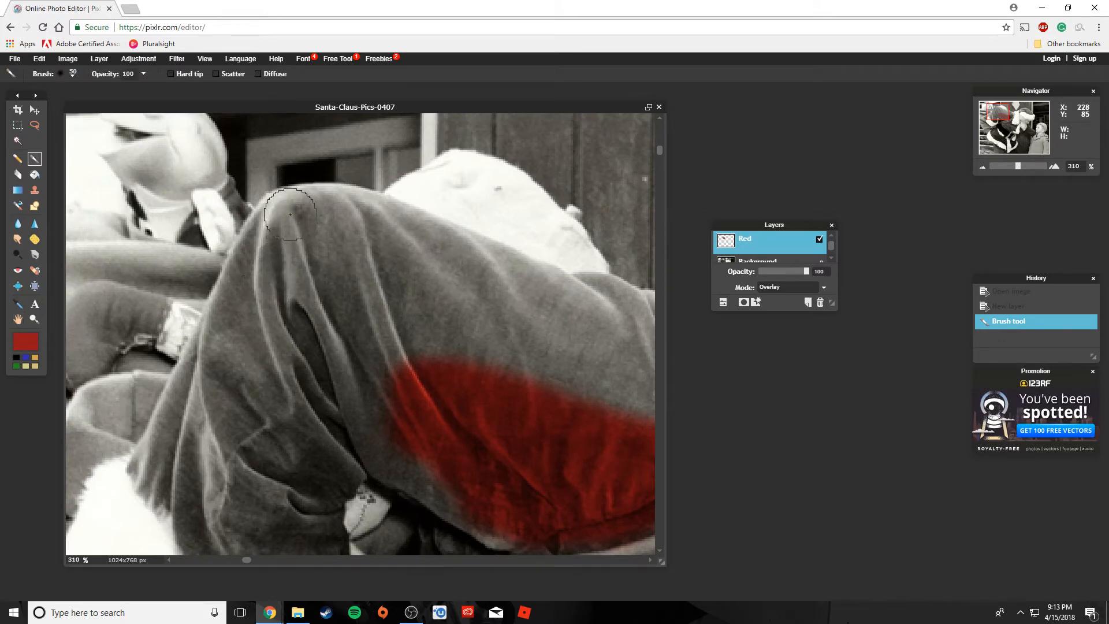
- Spread red over the whole sleeve and along the fur cuff edge, filling the remaining grey edge
mouse_move(290, 216)
left_mouse_down()
mouse_move(276, 227)
mouse_move(260, 312)
mouse_move(291, 416)
mouse_move(239, 295)
mouse_move(212, 395)
mouse_move(204, 373)
mouse_move(165, 455)
mouse_move(171, 487)
mouse_move(217, 503)
mouse_move(243, 425)
mouse_move(260, 485)
mouse_move(332, 438)
mouse_move(346, 399)
mouse_move(342, 355)
mouse_move(303, 333)
mouse_move(321, 207)
mouse_move(466, 253)
mouse_move(511, 286)
mouse_move(485, 346)
mouse_move(347, 312)
mouse_move(420, 295)
mouse_move(338, 260)
left_mouse_up()
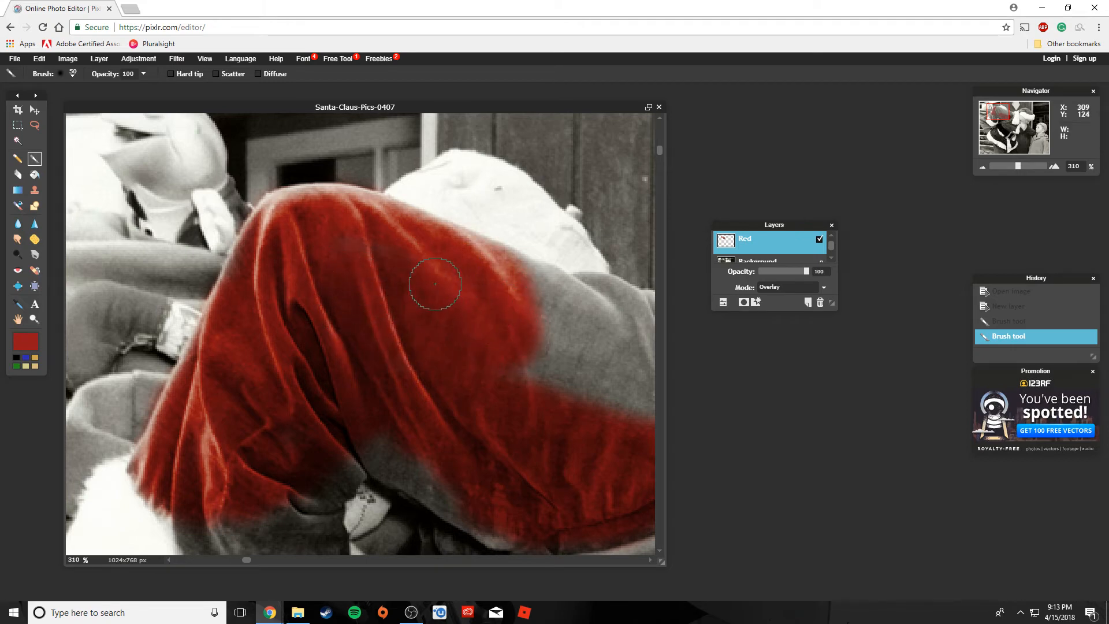
scroll(286, 438, "up", 1)
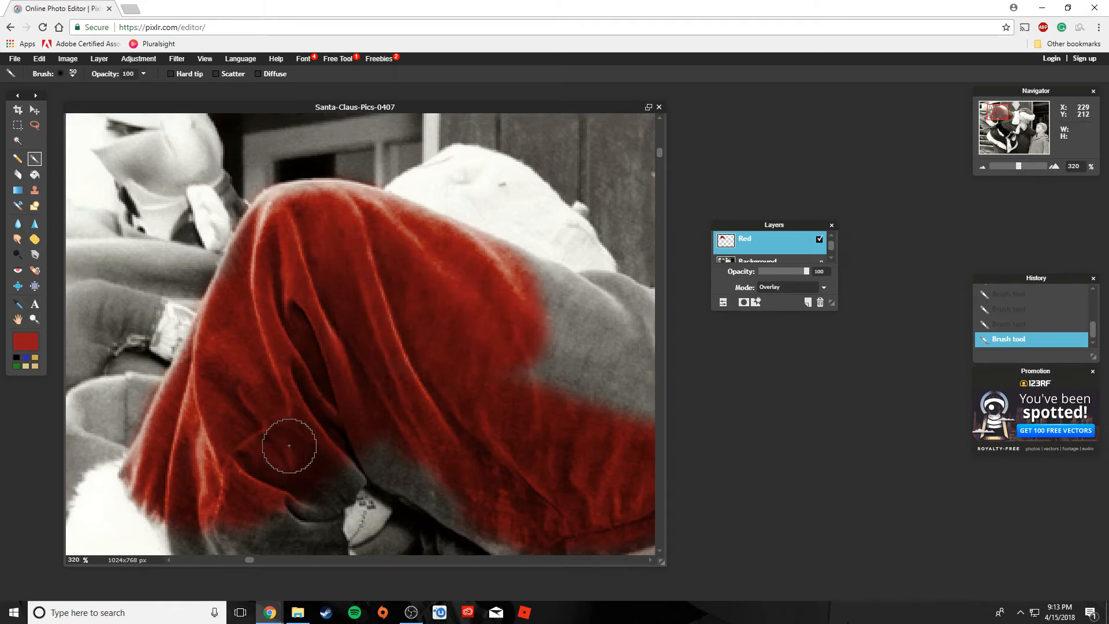
key("space")
left_click_drag(312, 494, 234, 244)
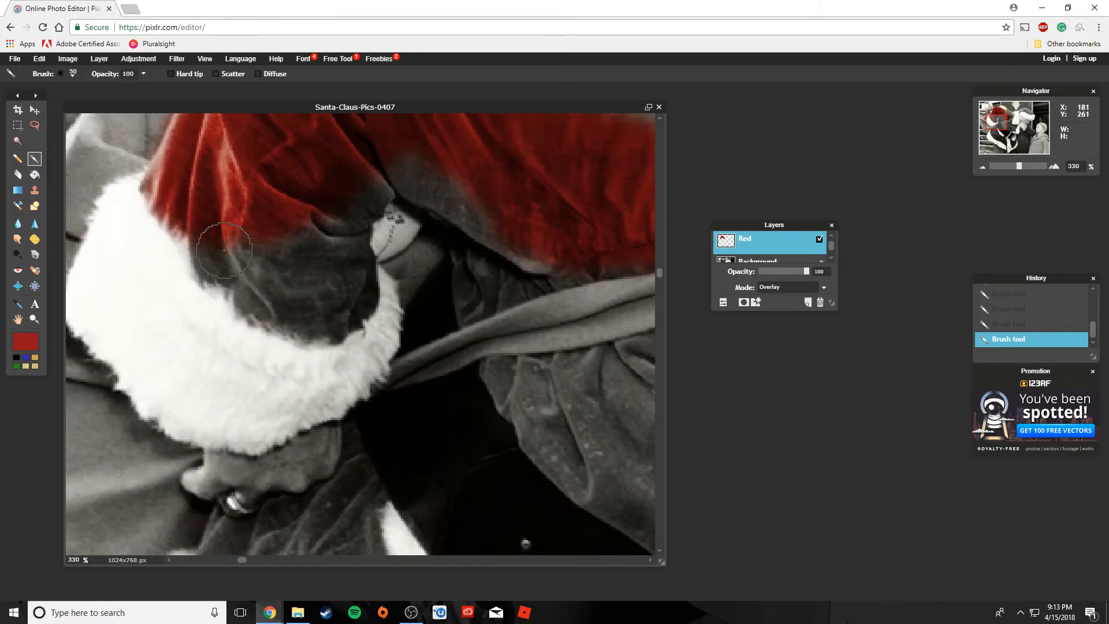
mouse_move(221, 258)
left_mouse_down()
mouse_move(292, 301)
mouse_move(344, 281)
mouse_move(377, 175)
mouse_move(286, 251)
mouse_move(307, 208)
left_mouse_up()
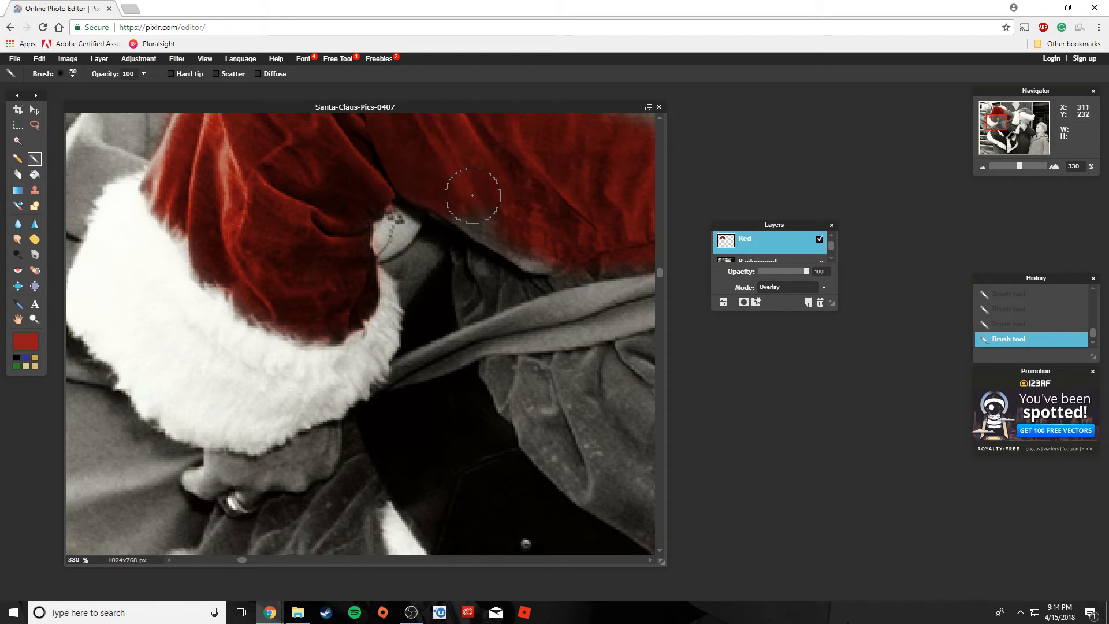
mouse_move(495, 221)
left_mouse_down()
mouse_move(522, 255)
mouse_move(486, 268)
mouse_move(599, 249)
left_mouse_up()
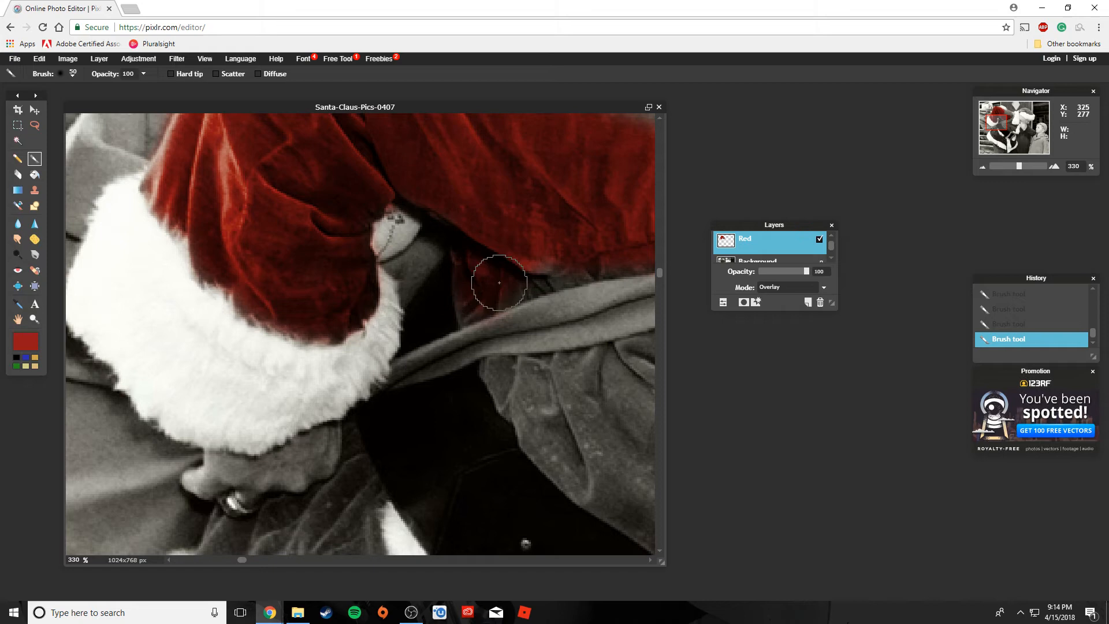
scroll(597, 250, "down", 2)
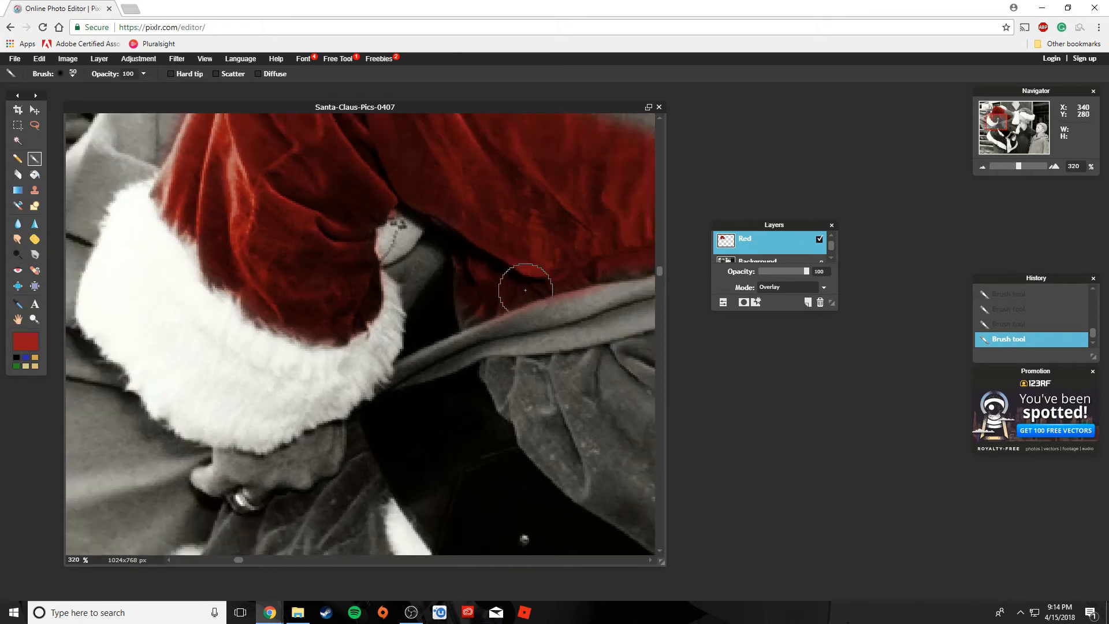
scroll(537, 260, "down", 2)
scroll(434, 286, "down", 2)
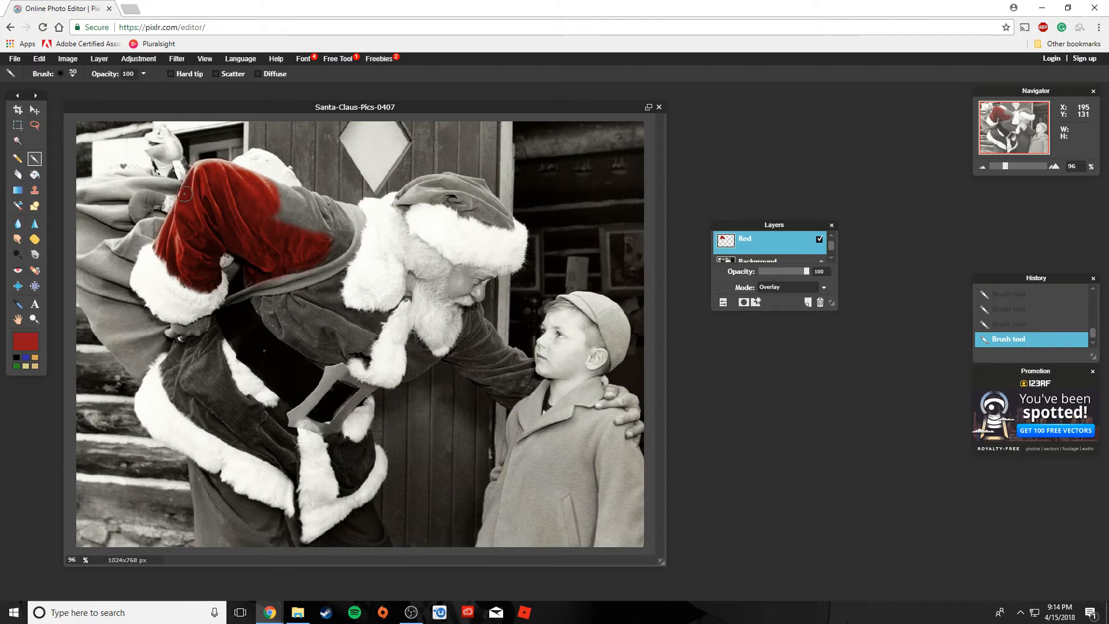
scroll(226, 221, "down", 1)
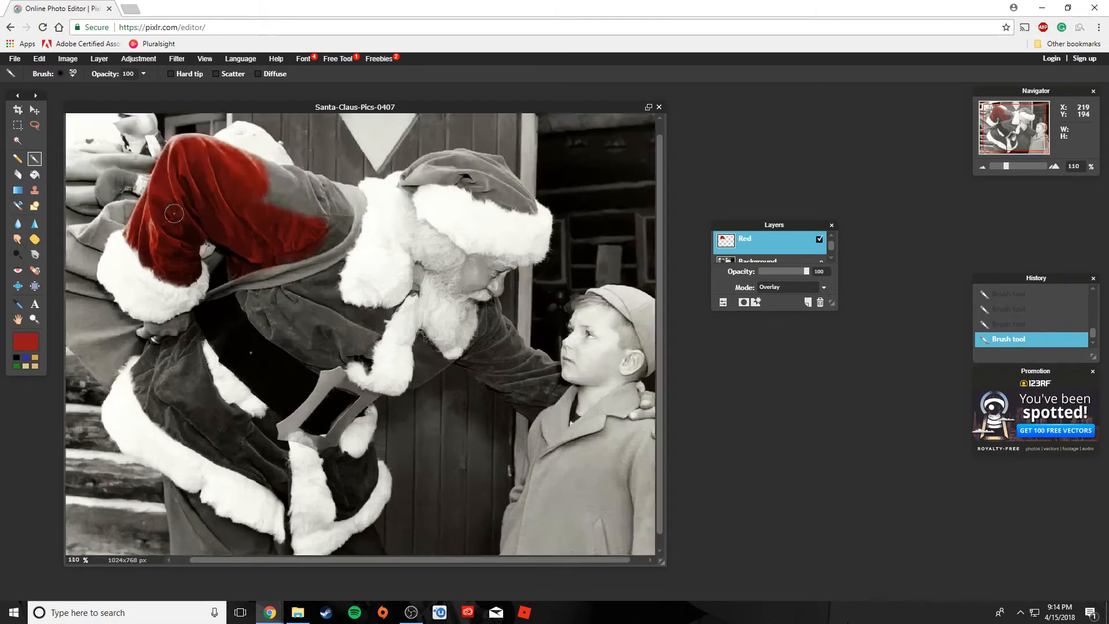
scroll(173, 213, "up", 2)
scroll(139, 194, "up", 2)
- Pan to the sleeve edge and switch to the eraser with tip options
key("space")
mouse_move(143, 195)
left_mouse_down()
mouse_move(270, 280)
mouse_move(364, 364)
left_mouse_up()
left_click_drag(260, 216, 295, 291)
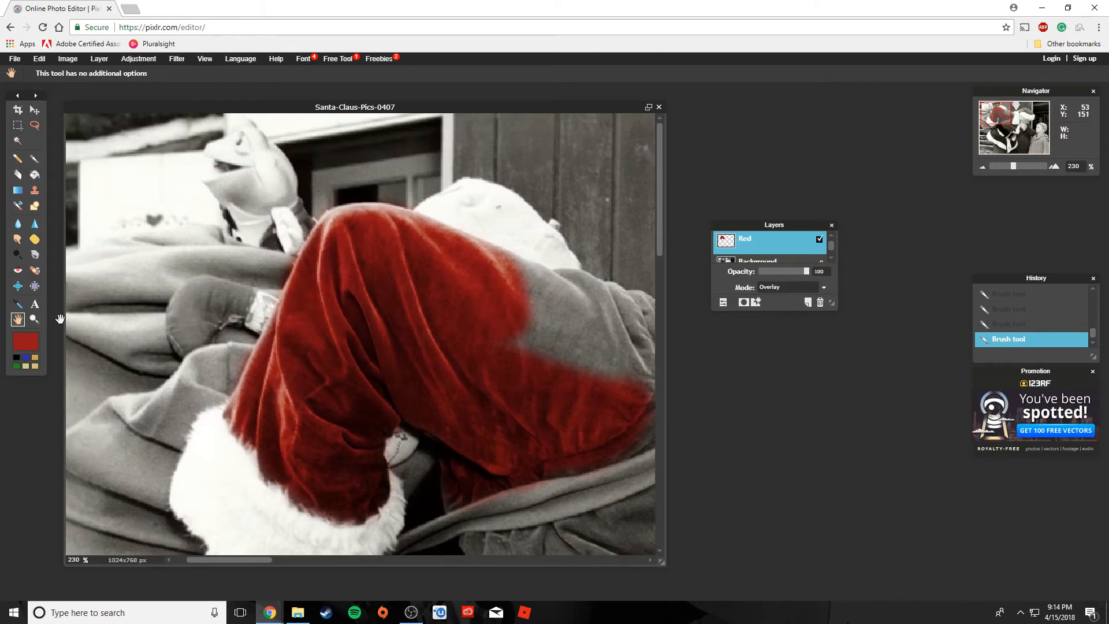
left_click(17, 174)
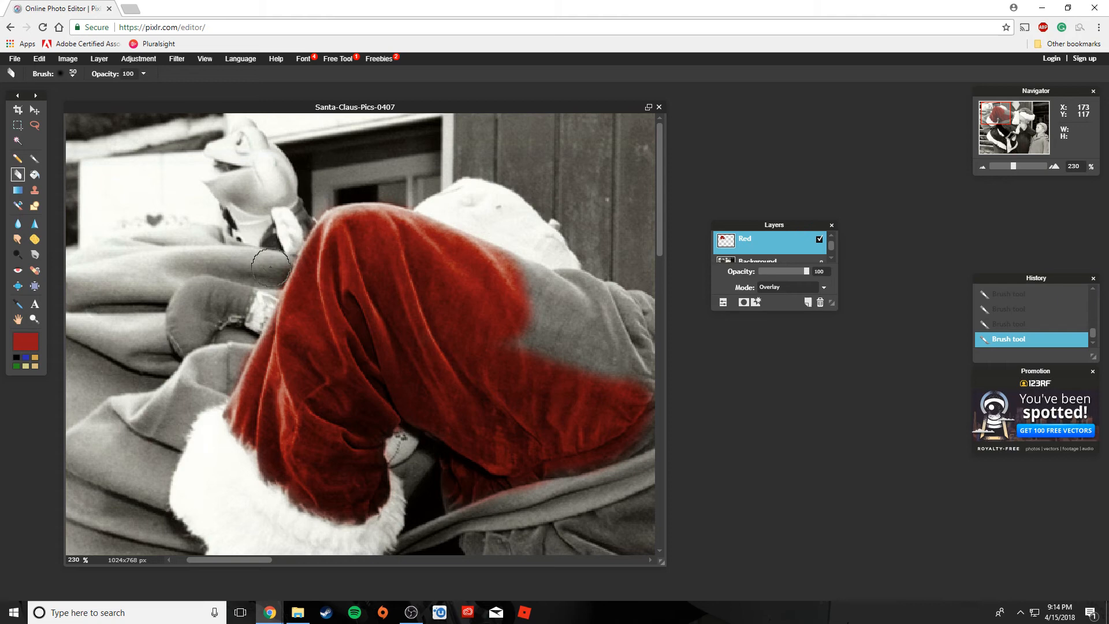
left_click(33, 206)
left_click(33, 158)
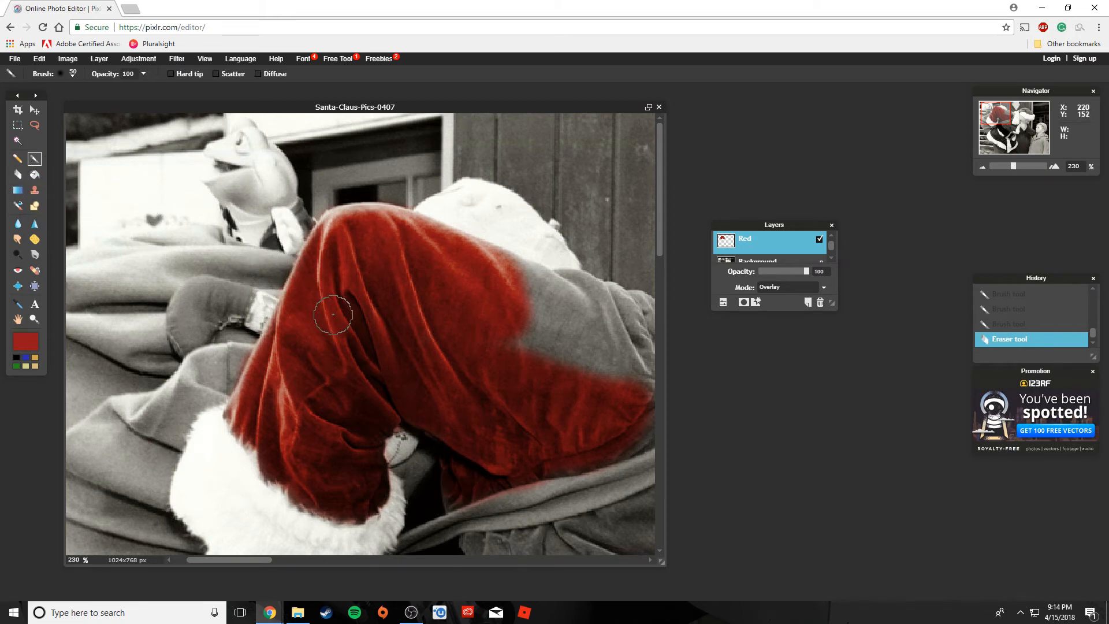
- With a small hard brush, erase red overspill on the grey fabric beside the sleeve
left_click(68, 77)
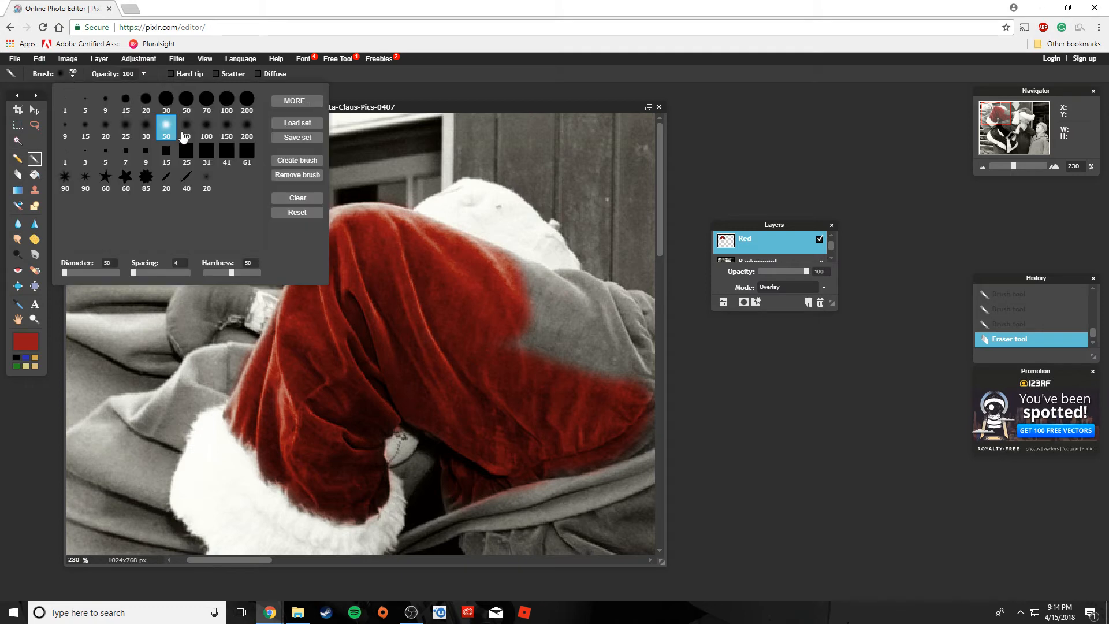
left_click(125, 129)
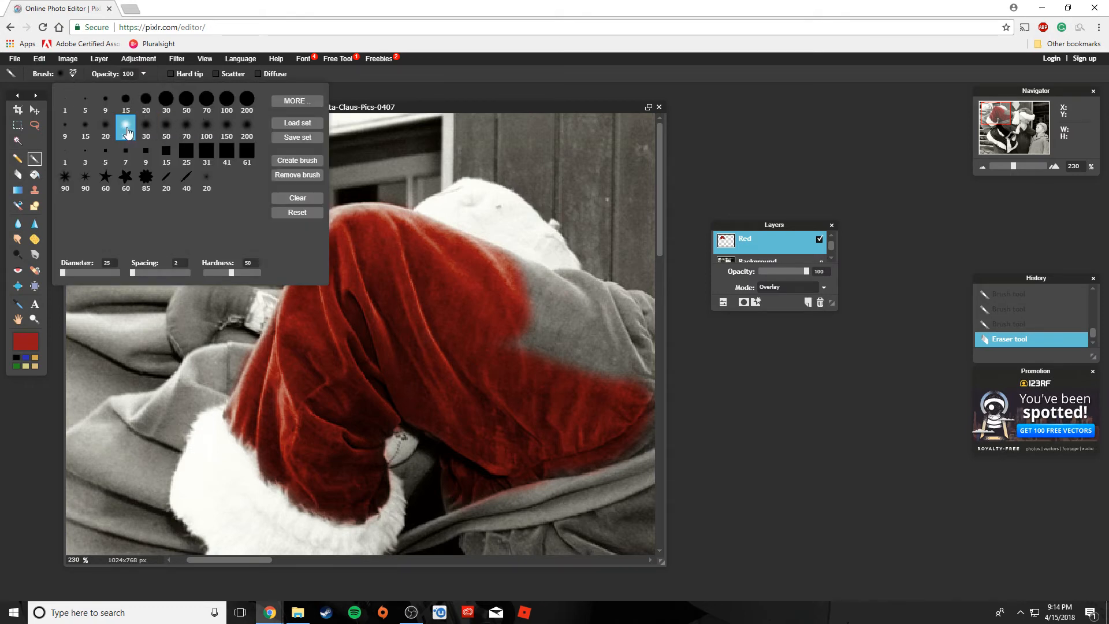
left_click(146, 98)
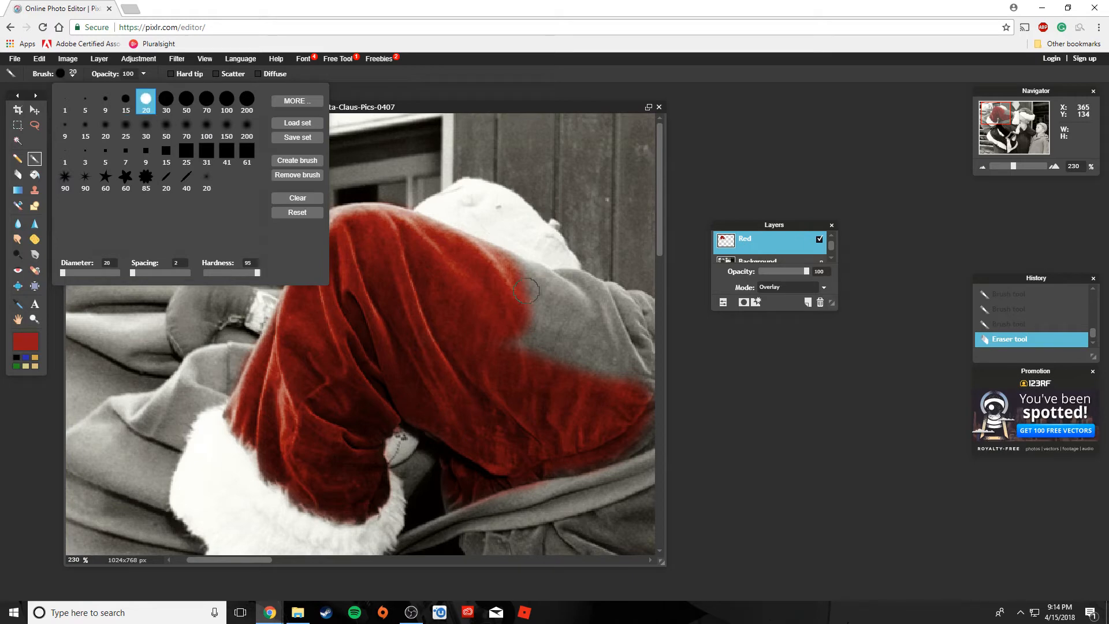
mouse_move(531, 290)
left_mouse_down()
mouse_move(572, 289)
mouse_move(536, 276)
mouse_move(529, 334)
mouse_move(564, 350)
mouse_move(505, 356)
left_mouse_up()
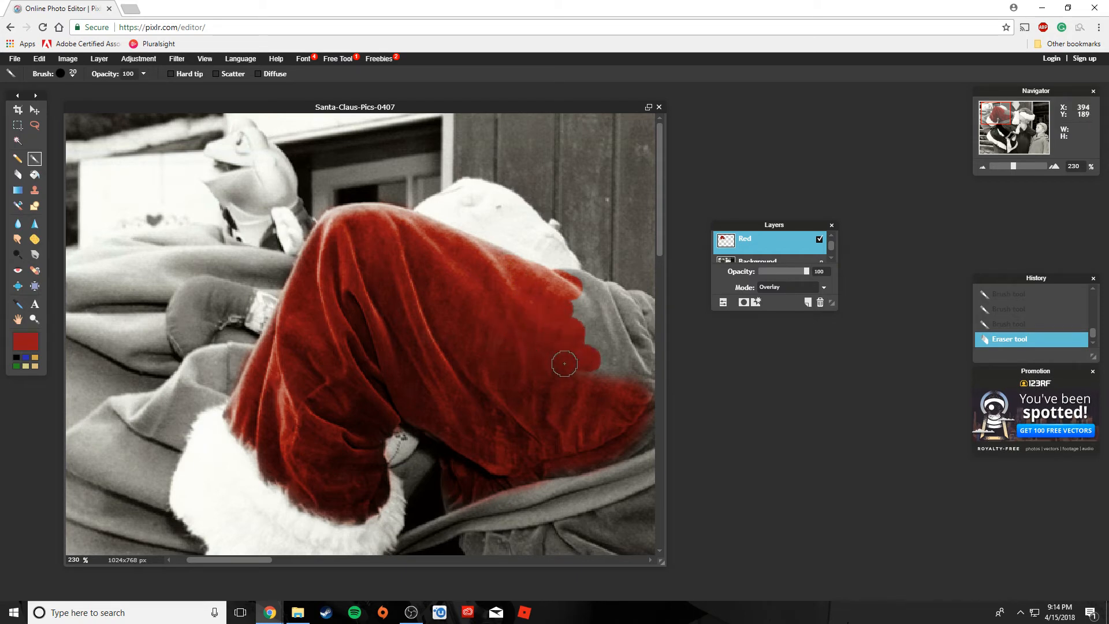
mouse_move(576, 364)
left_mouse_down()
mouse_move(589, 312)
mouse_move(628, 381)
mouse_move(592, 353)
mouse_move(571, 299)
mouse_move(581, 284)
mouse_move(618, 298)
left_mouse_up()
key("b")
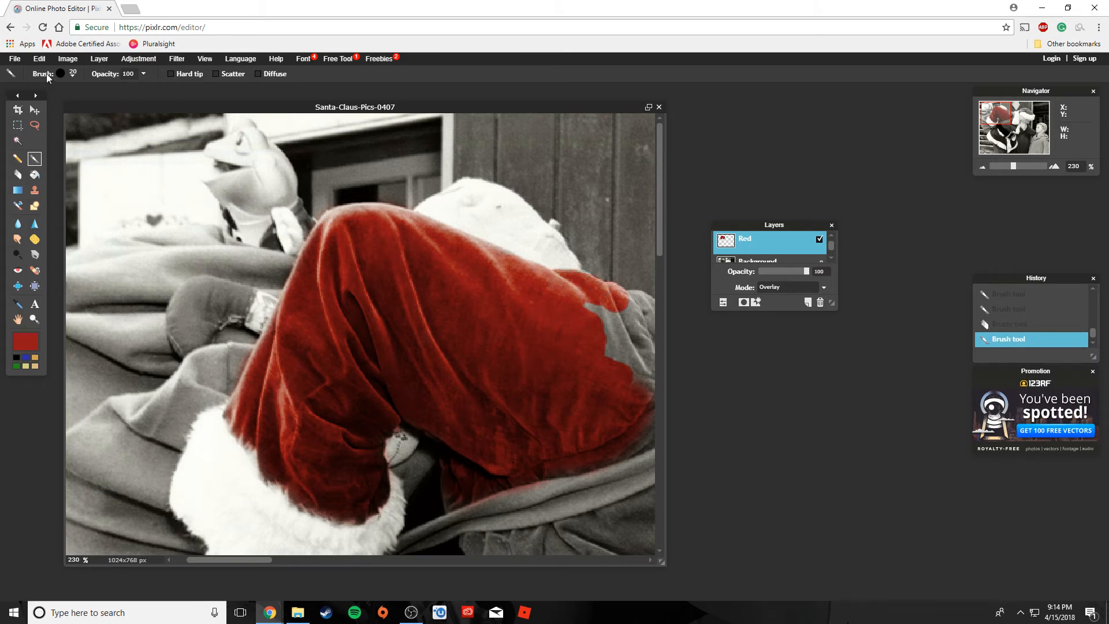
- With a smaller soft brush, paint red along the sleeve's uncoloured edge, then pan toward Santa's face
left_click(72, 74)
left_click(145, 127)
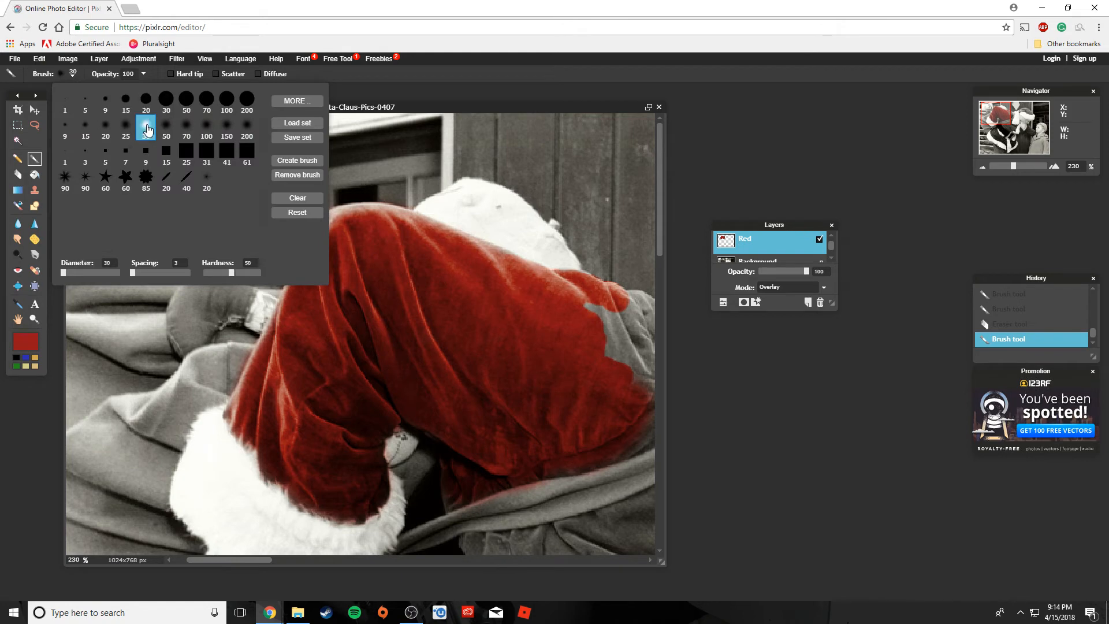
left_click(125, 127)
mouse_move(599, 327)
left_mouse_down()
mouse_move(600, 312)
mouse_move(641, 303)
mouse_move(641, 320)
mouse_move(623, 334)
mouse_move(615, 323)
mouse_move(611, 350)
mouse_move(643, 376)
mouse_move(632, 351)
left_mouse_up()
scroll(546, 404, "down", 2)
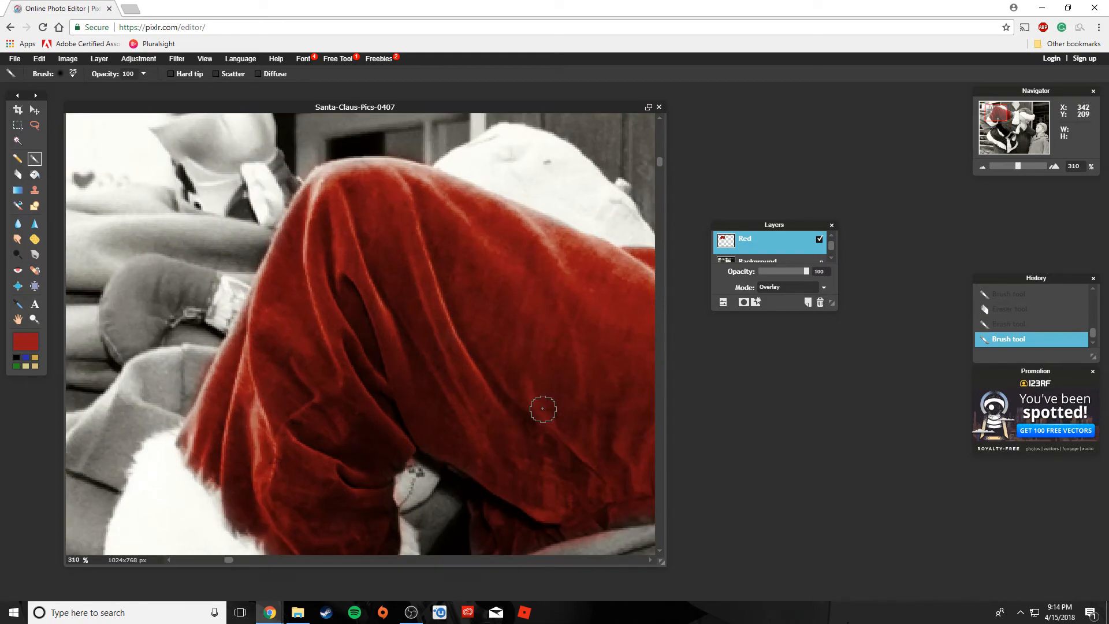
scroll(547, 404, "down", 2)
scroll(545, 405, "down", 2)
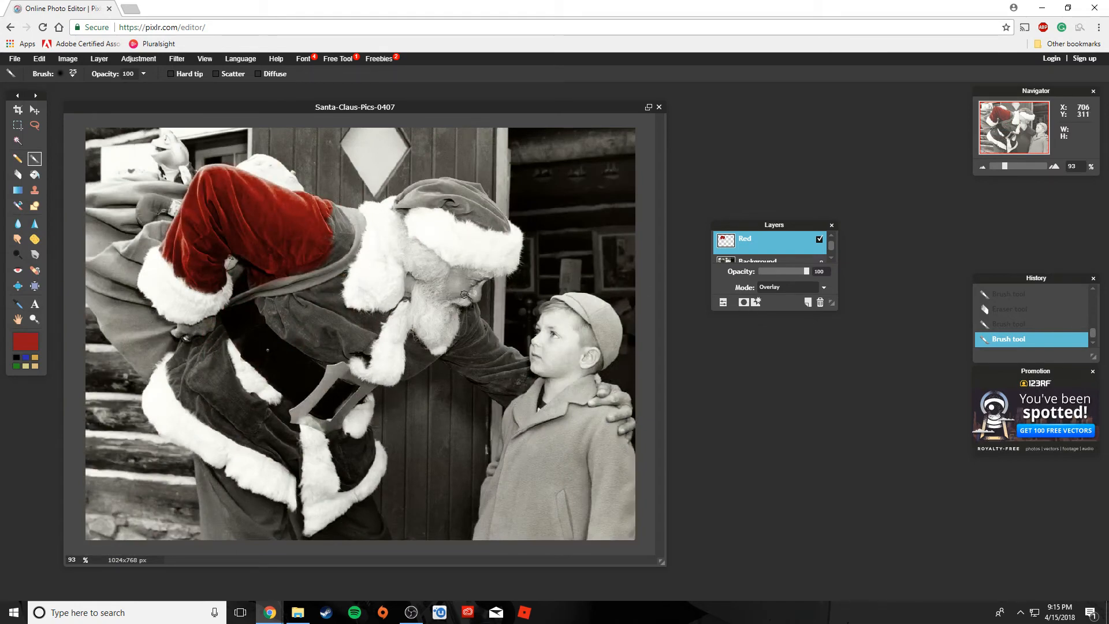
scroll(468, 307, "up", 2)
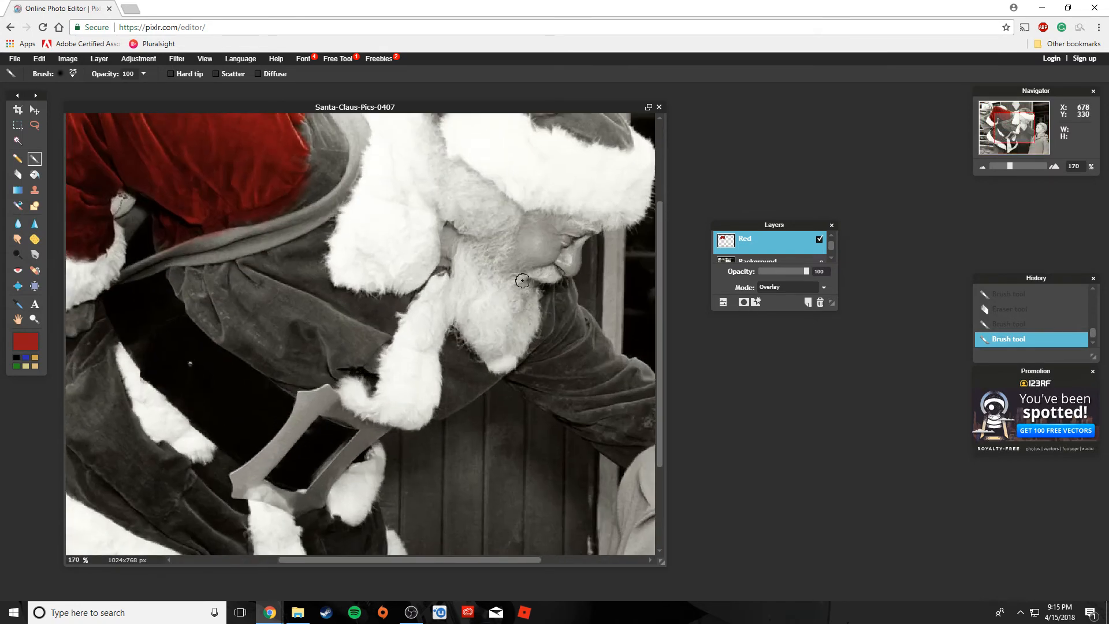
scroll(523, 281, "up", 1)
key("space")
left_click_drag(522, 281, 512, 347)
scroll(511, 347, "up", 1)
scroll(511, 347, "up", 1)
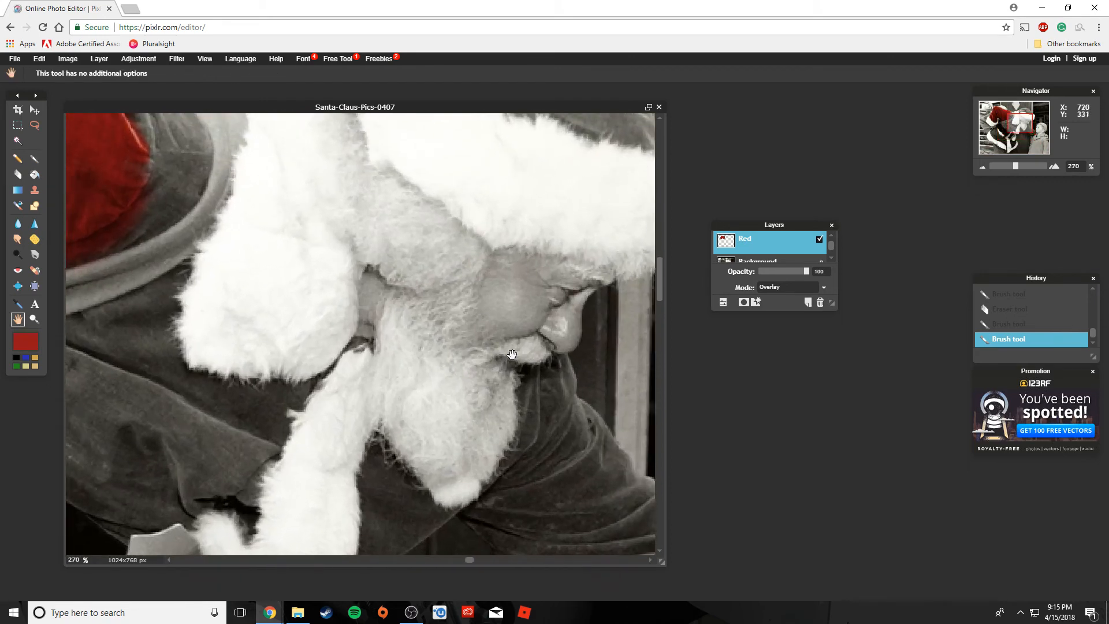
scroll(523, 314, "up", 1)
scroll(524, 314, "up", 1)
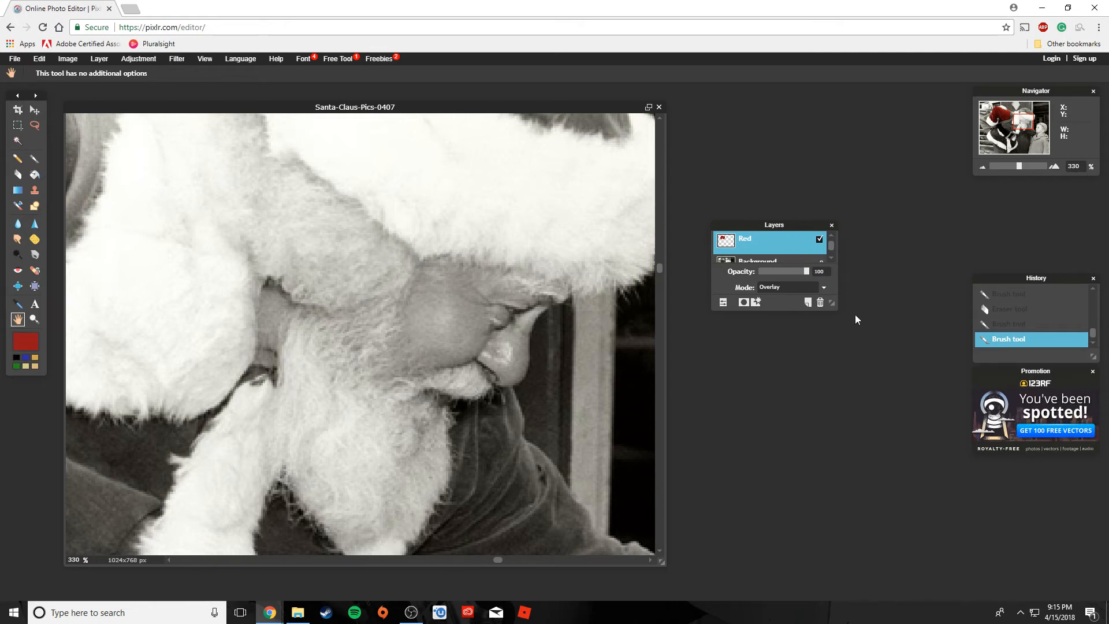
- Enlarge the Layers panel, add a new layer and rename it 'SantaSkin'
left_click_drag(831, 303, 833, 494)
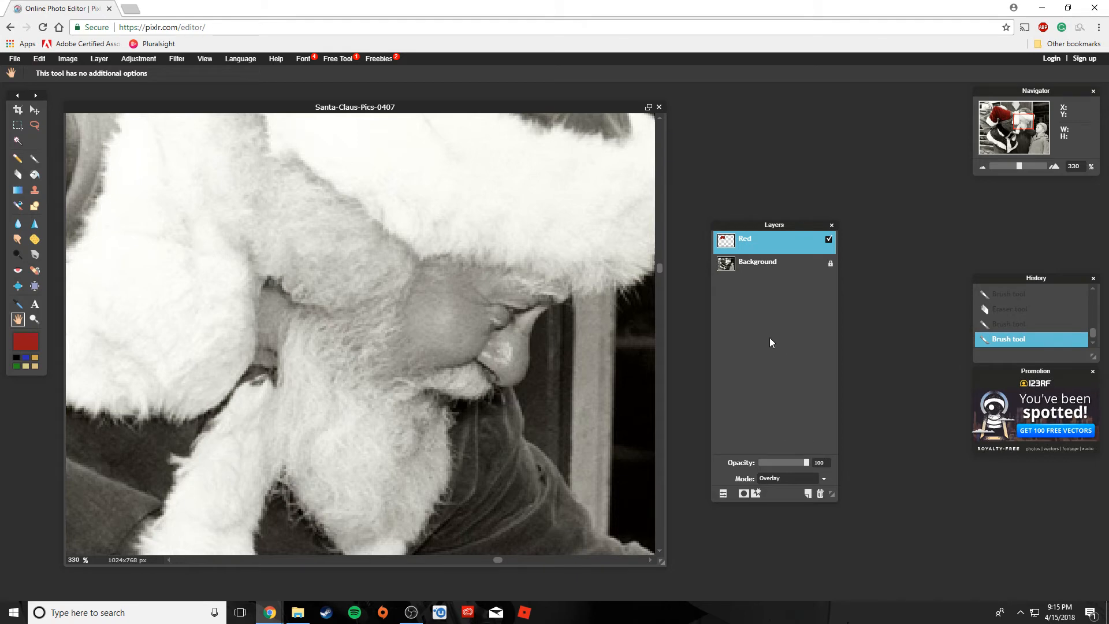
left_click(809, 493)
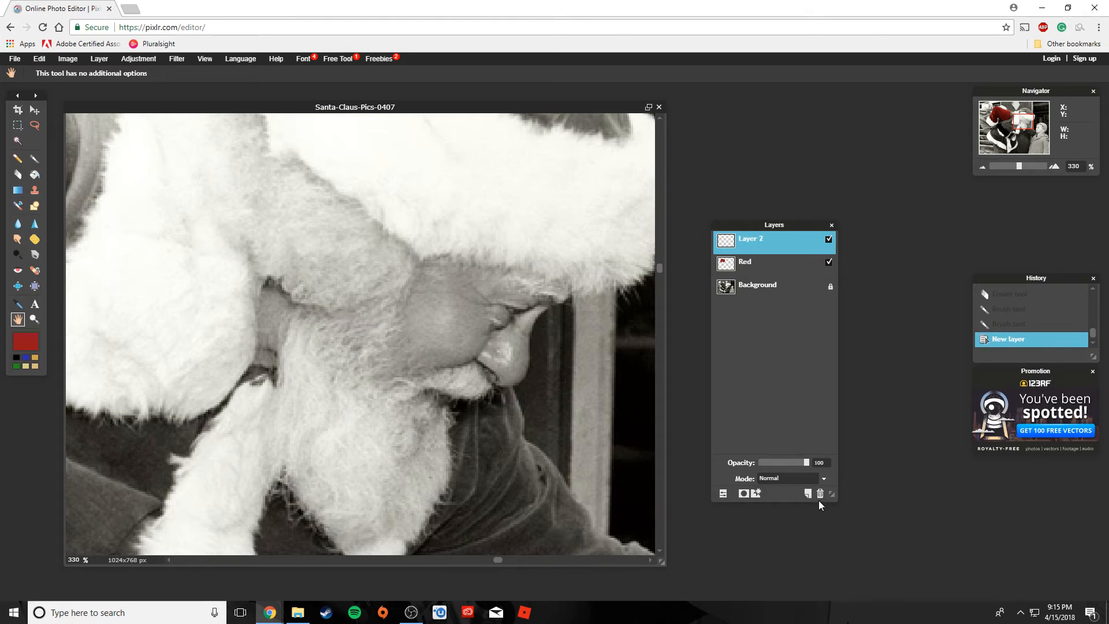
double_click(752, 243)
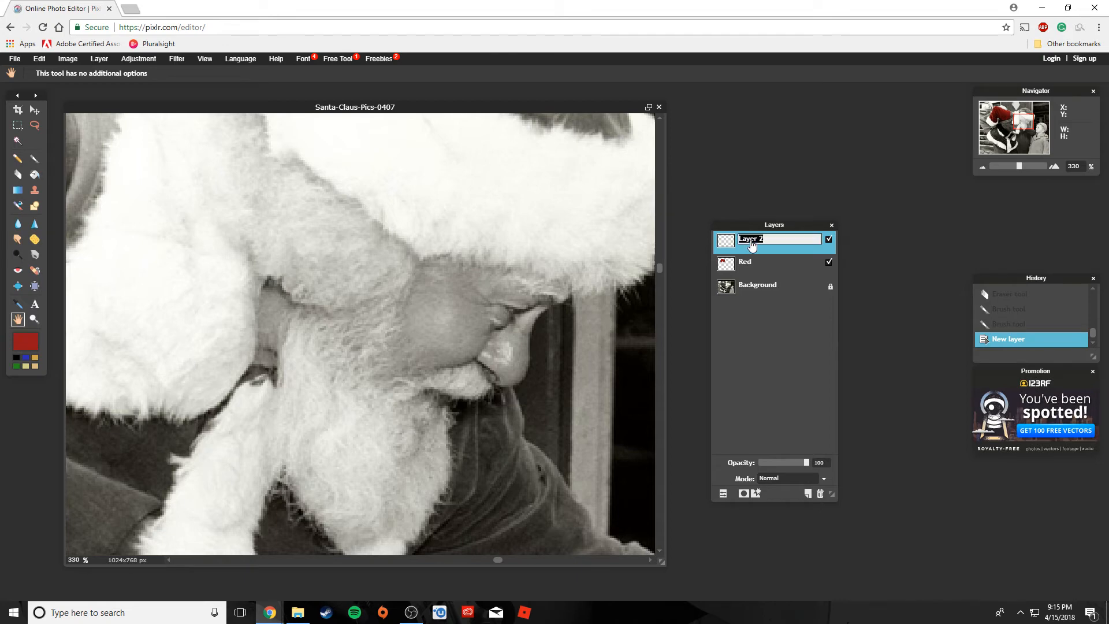
type("SantaSkin")
left_click(792, 401)
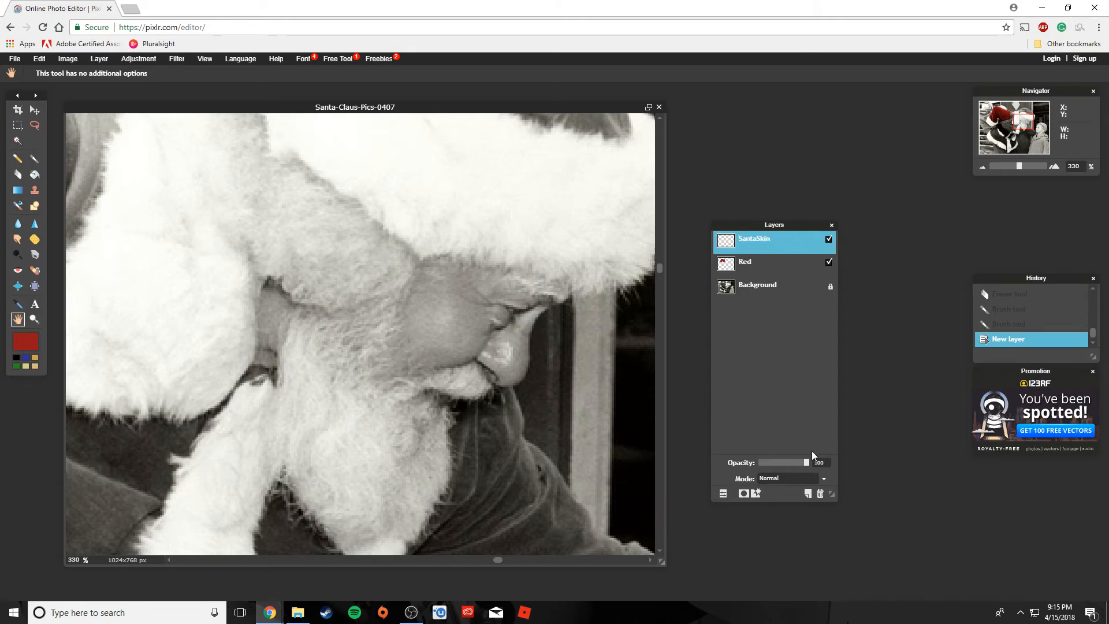
- Set the SantaSkin layer to Overlay blending
left_click(804, 476)
scroll(780, 528, "down", 3)
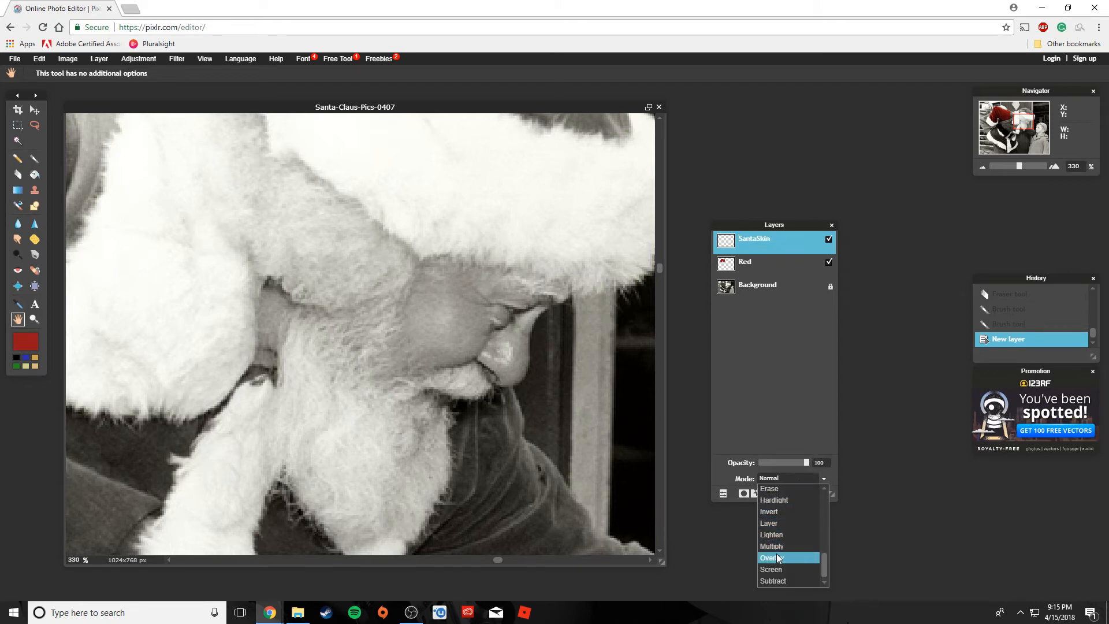
left_click(778, 557)
- Pick a tan skin-like swatch as the painting colour in the Color selector
left_click(19, 343)
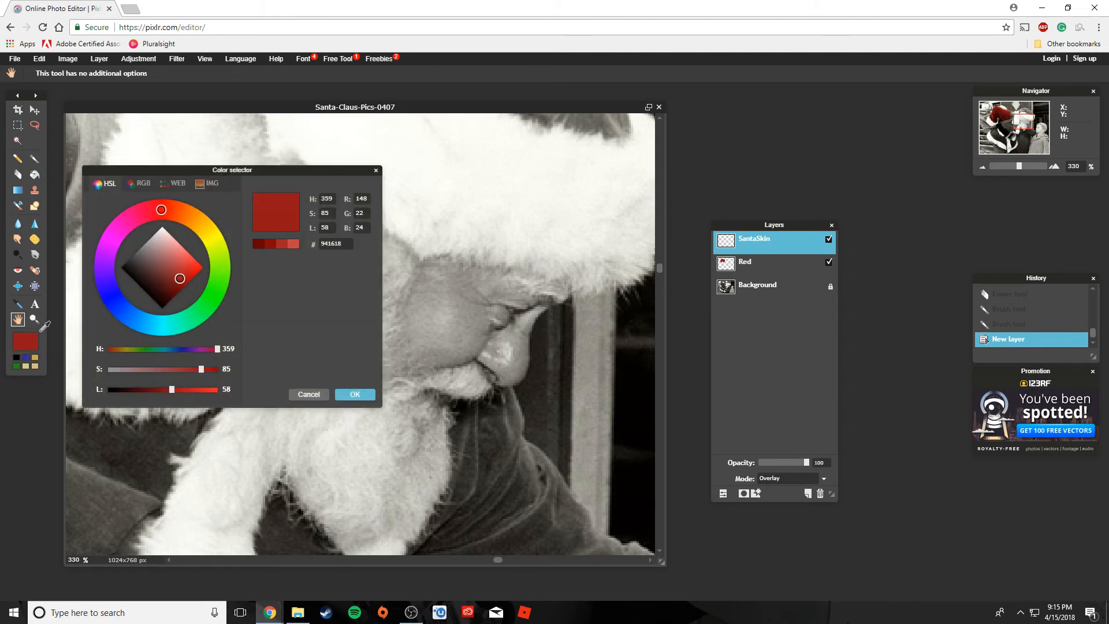
left_click(27, 363)
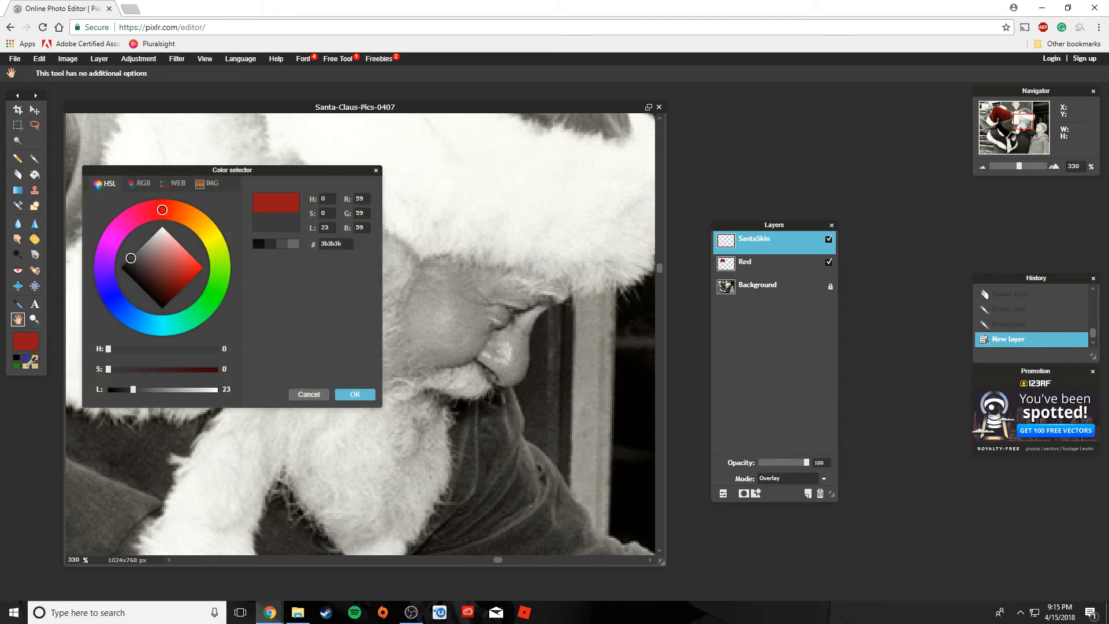
left_click(36, 358)
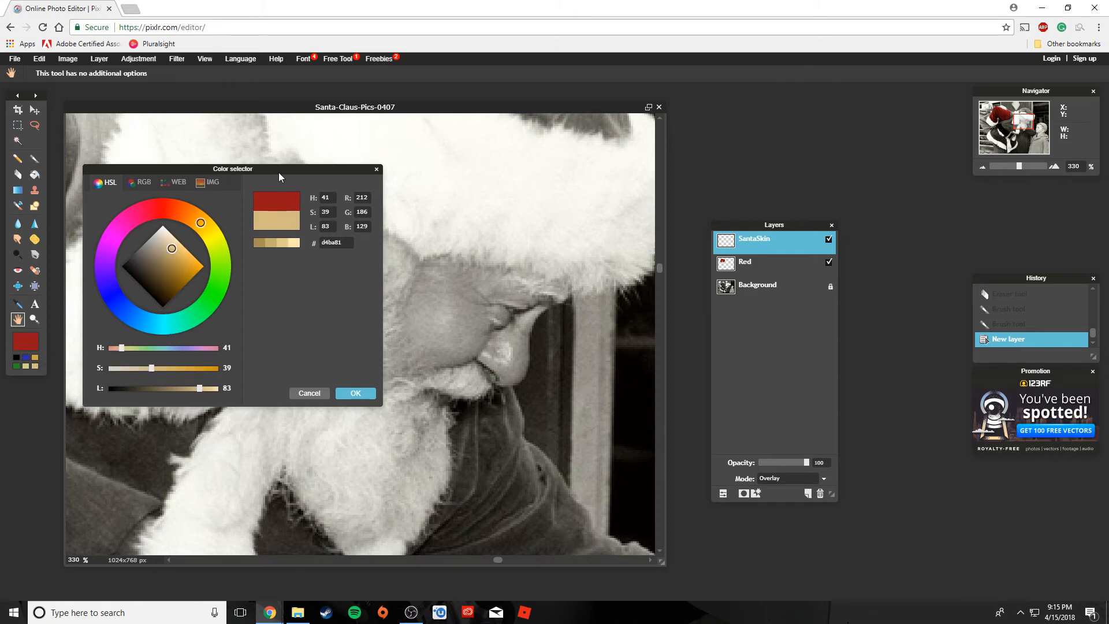
mouse_move(277, 173)
left_mouse_down()
mouse_move(462, 341)
mouse_move(455, 362)
left_mouse_up()
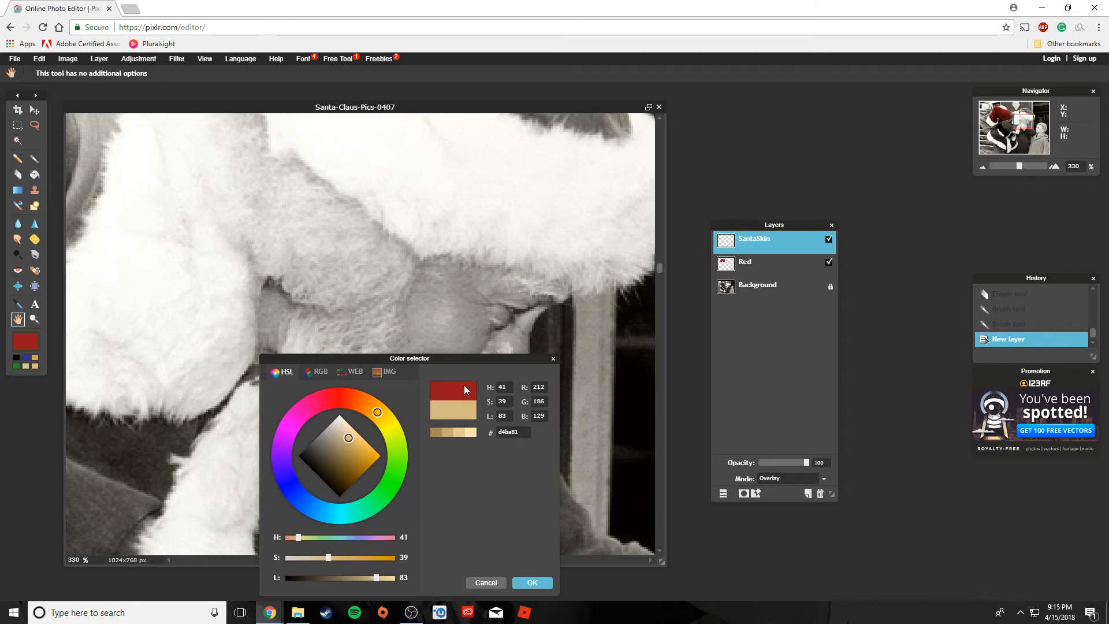
- Warm the hue and lighten it slightly to the skin tone d6a483
left_click_drag(457, 360, 325, 248)
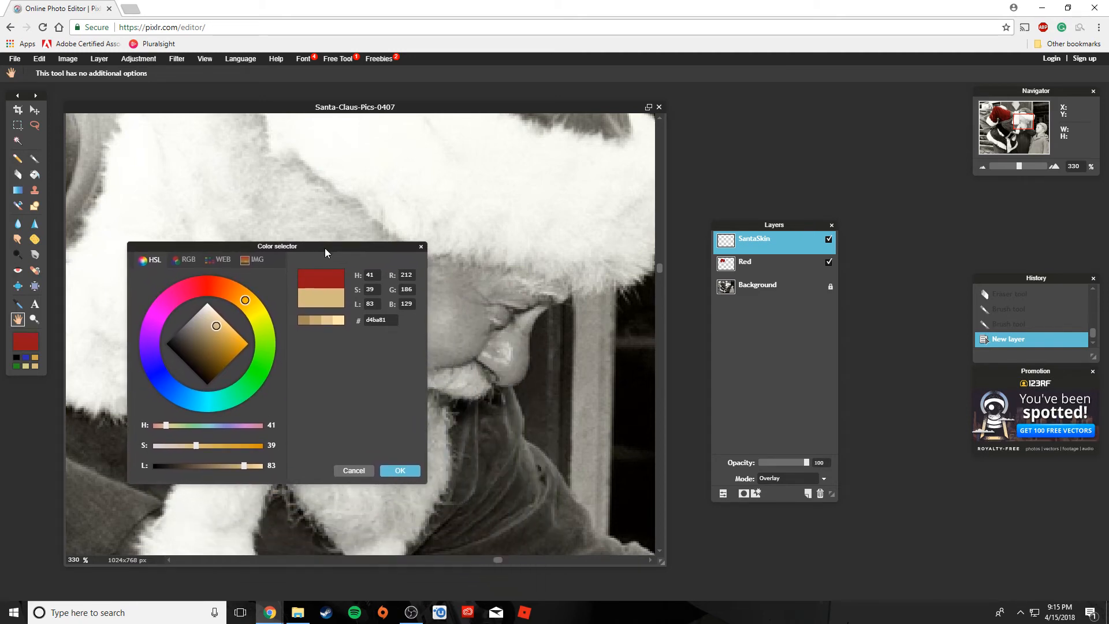
left_click_drag(244, 302, 241, 297)
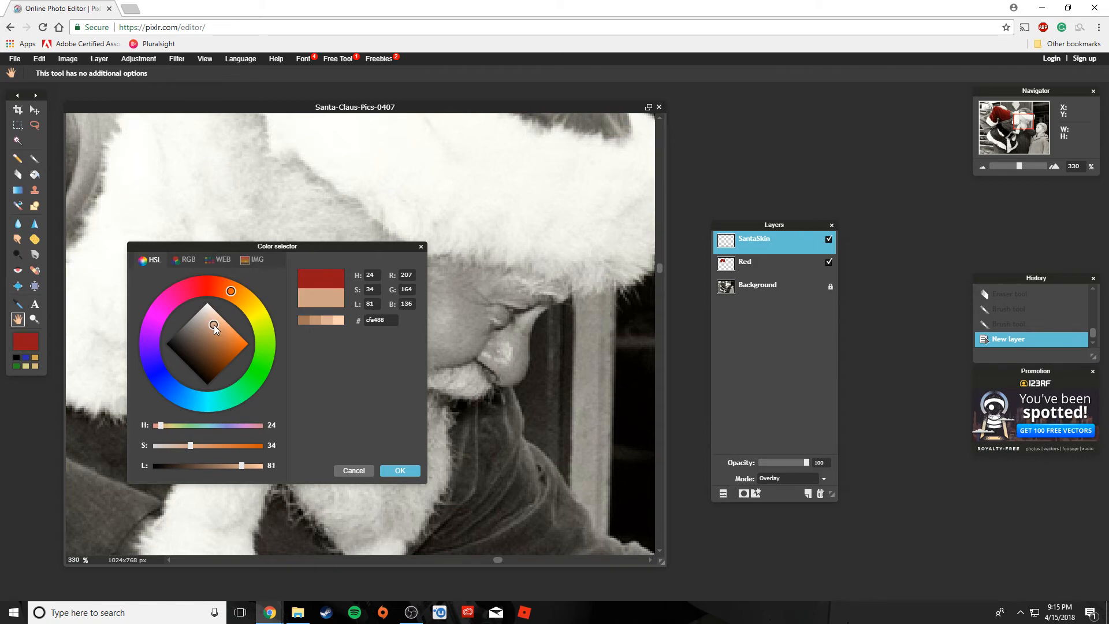
left_click_drag(216, 325, 218, 325)
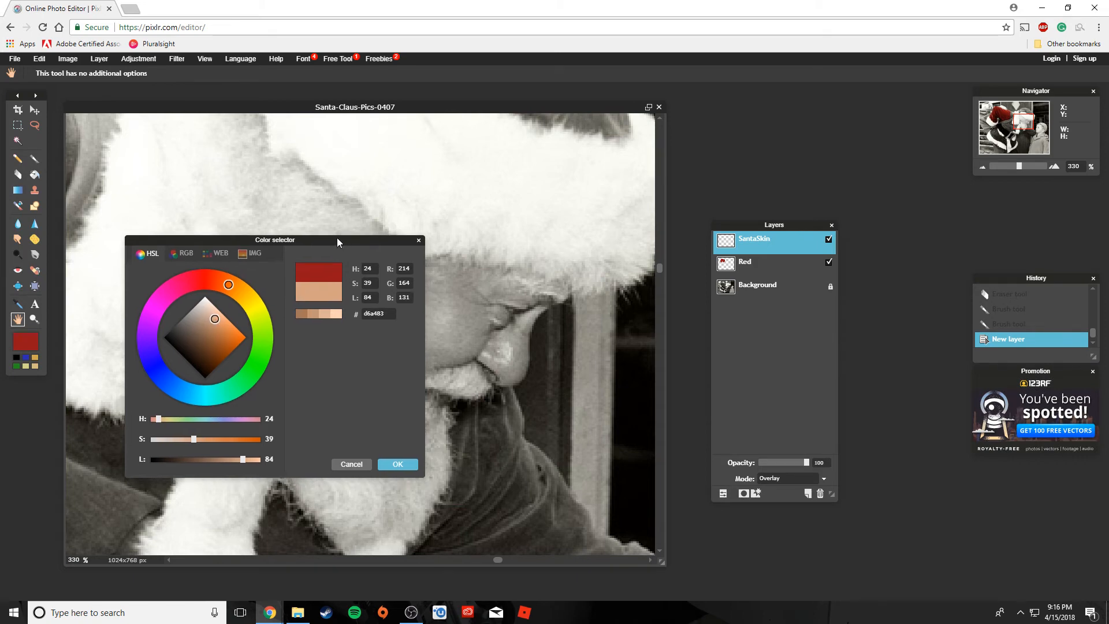
left_click_drag(337, 246, 307, 200)
- Accept the skin tone and paint it over Santa's nose and cheek
left_click(371, 425)
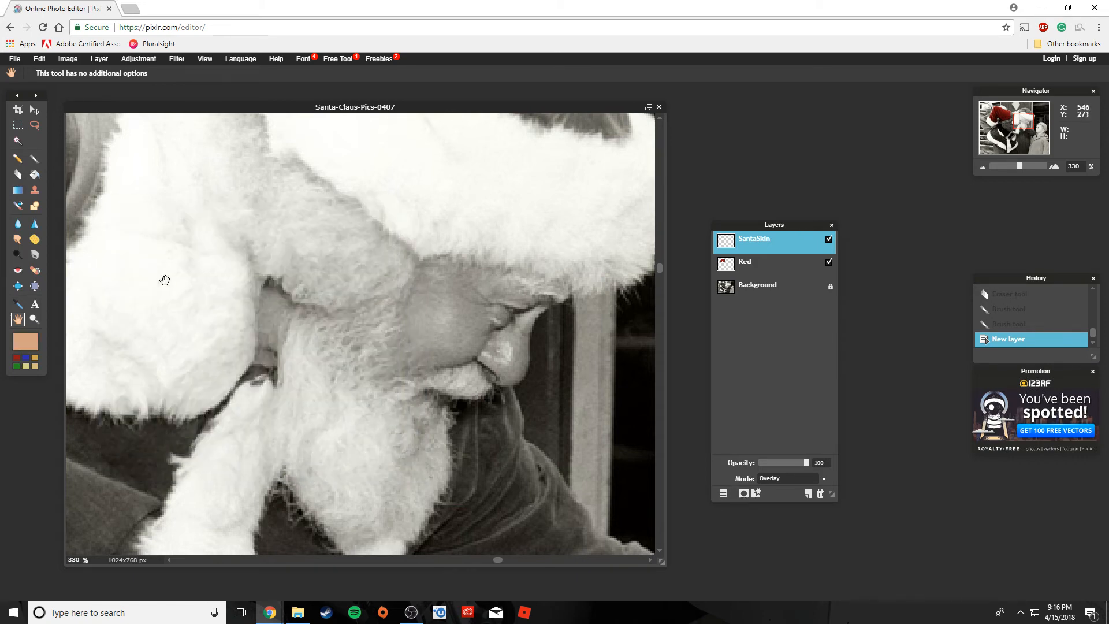
key("b")
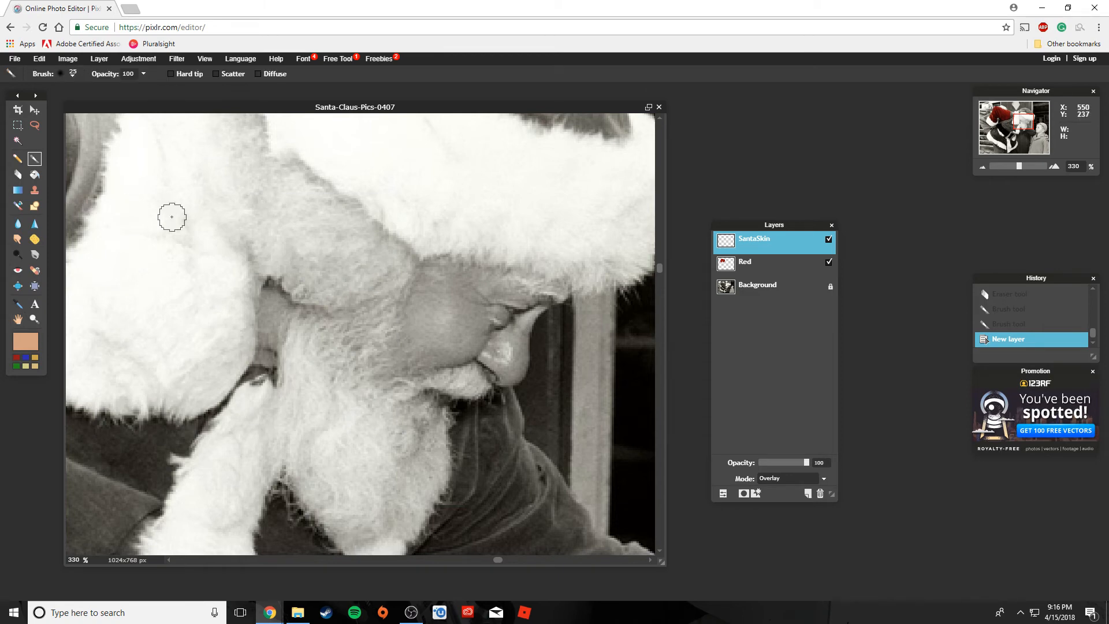
mouse_move(433, 325)
left_mouse_down()
mouse_move(402, 357)
mouse_move(425, 314)
mouse_move(522, 293)
mouse_move(498, 365)
mouse_move(495, 347)
left_mouse_up()
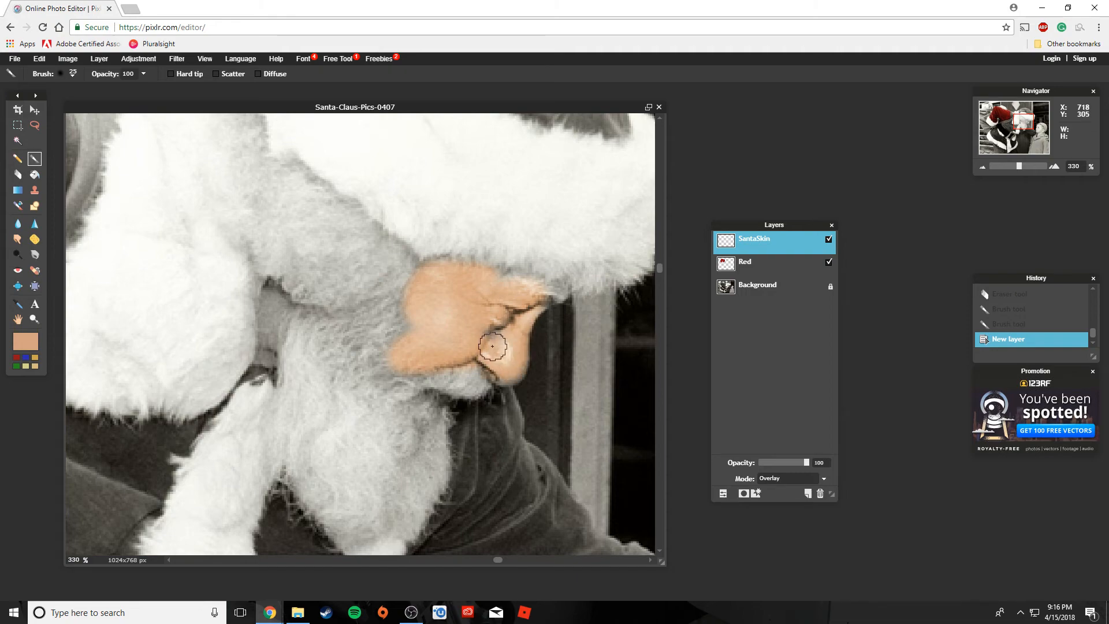
scroll(472, 360, "up", 1)
scroll(462, 350, "down", 3)
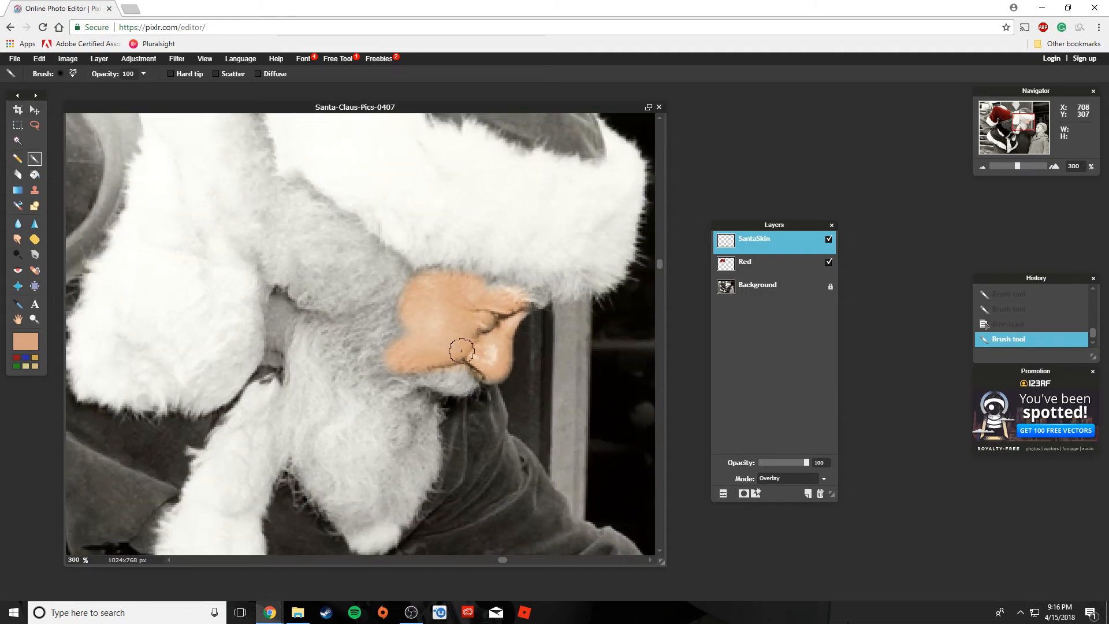
scroll(464, 355, "down", 3)
scroll(465, 360, "down", 2)
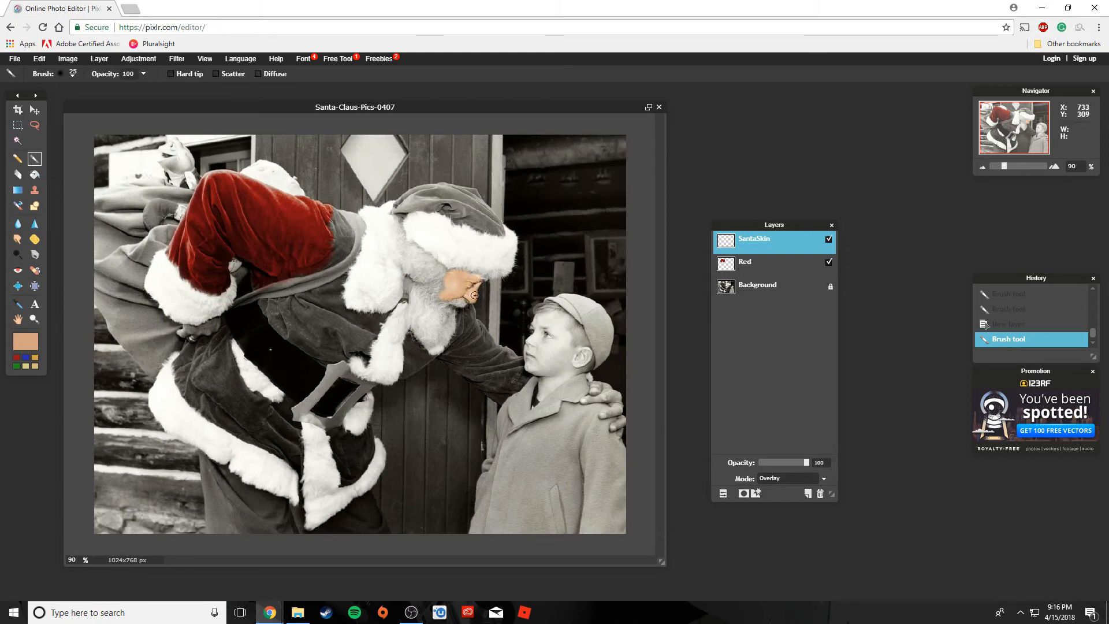
scroll(540, 359, "up", 2)
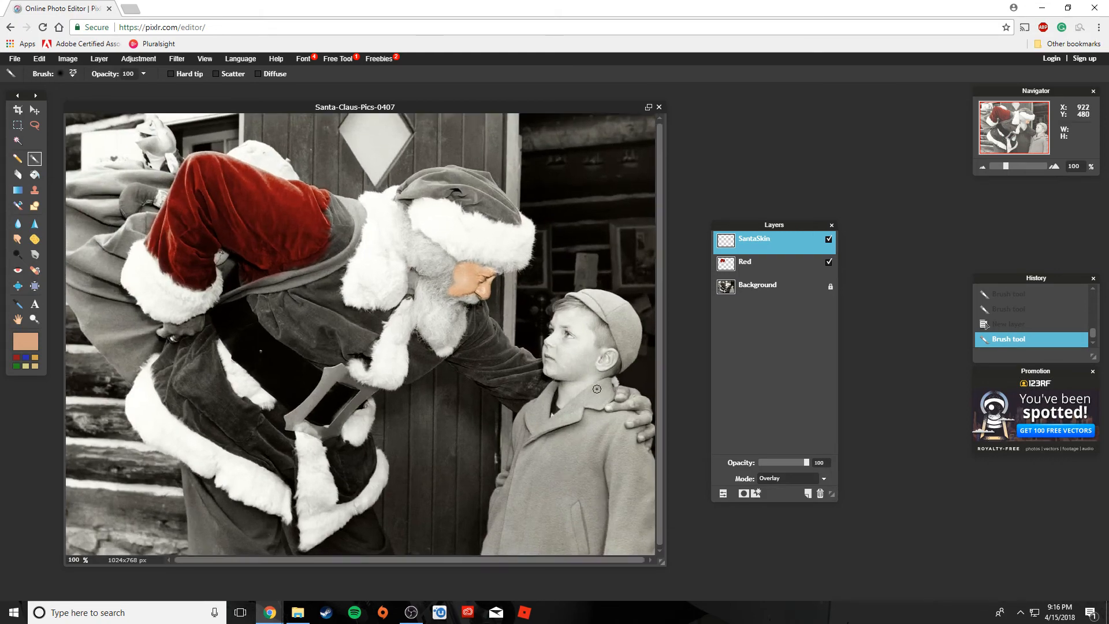
scroll(540, 360, "down", 1)
scroll(581, 388, "up", 3)
scroll(581, 388, "up", 1)
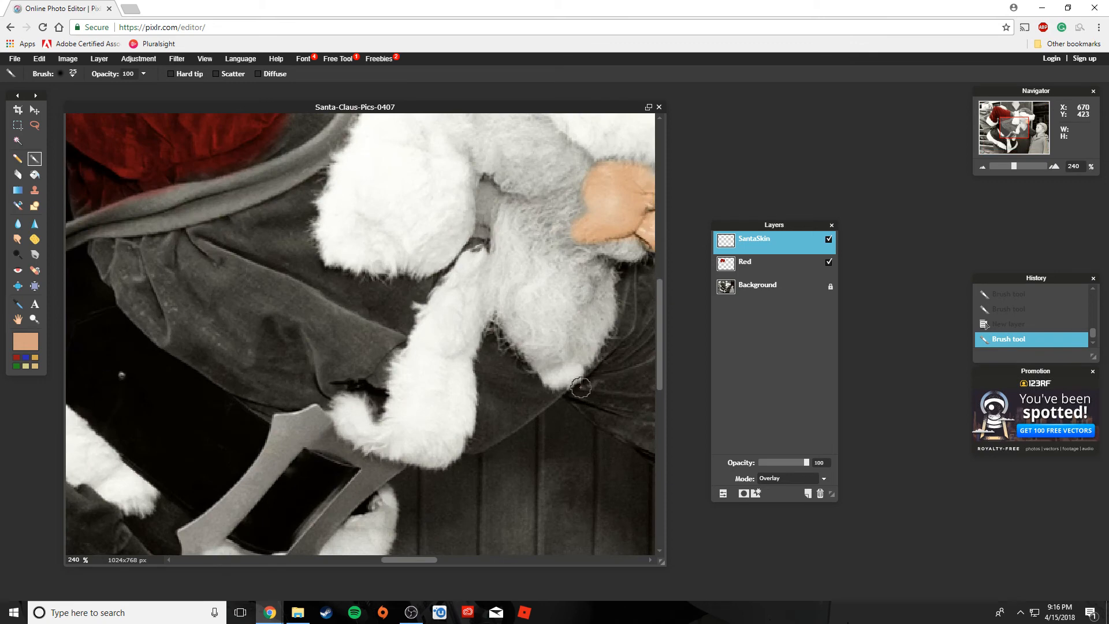
- Bring the boy's face into view, brush his cheek, and pan back to Santa's face
key("space")
mouse_move(598, 390)
left_mouse_down()
mouse_move(410, 311)
mouse_move(442, 251)
mouse_move(450, 269)
mouse_move(407, 360)
mouse_move(437, 377)
mouse_move(456, 344)
left_mouse_up()
key("b")
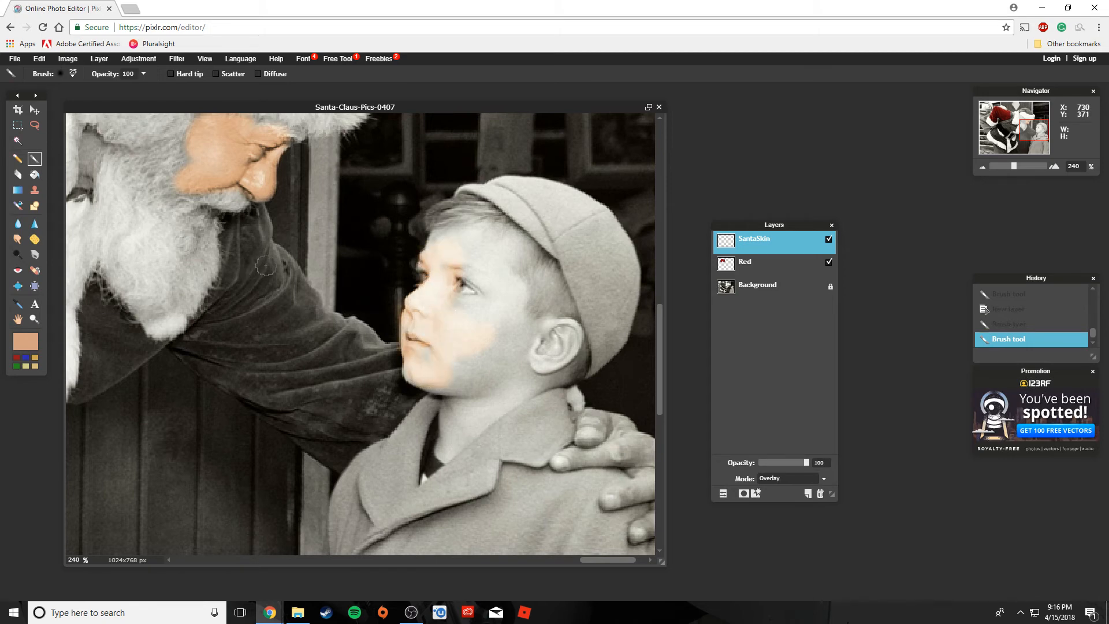
key("space")
left_click_drag(264, 266, 325, 371)
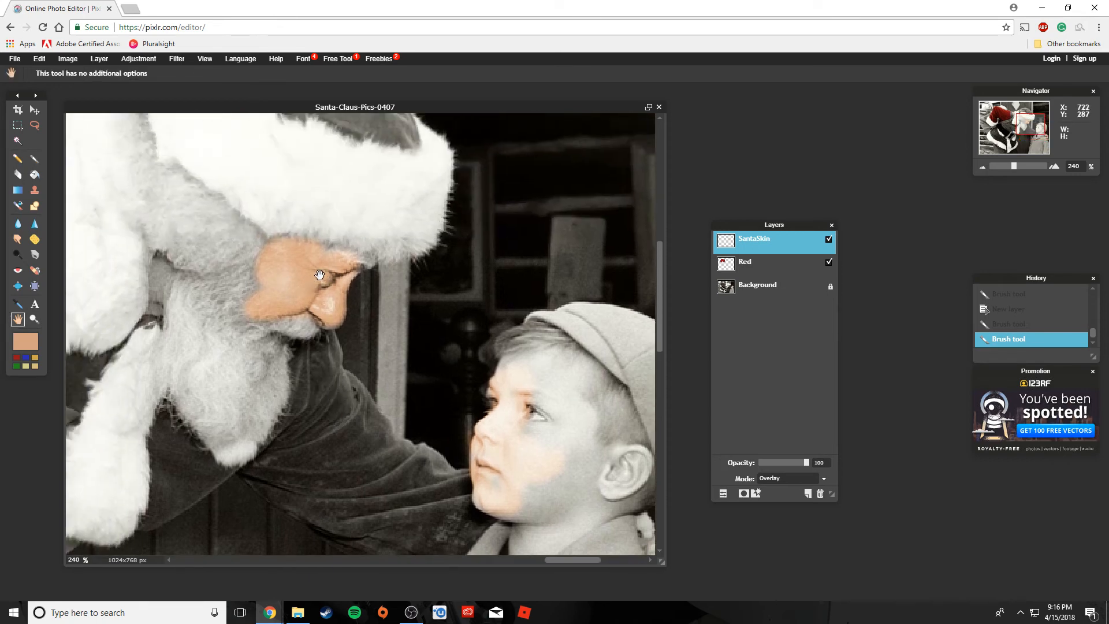
- Erase the skin paint from Santa's face and rename the layer 'KidSkin'
left_click(18, 176)
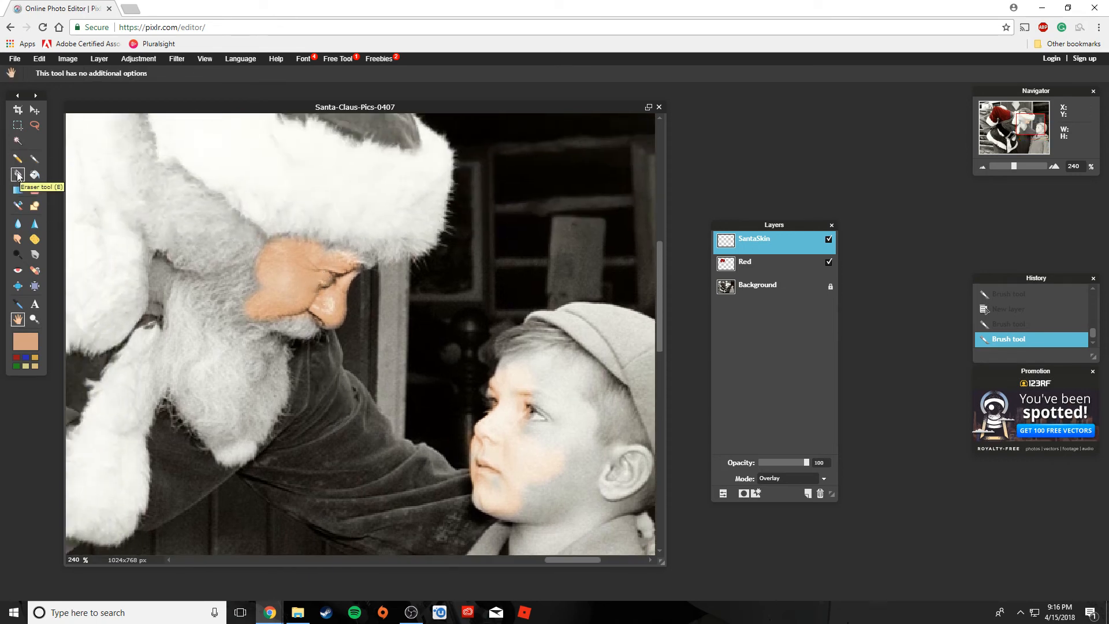
mouse_move(381, 316)
left_mouse_down()
mouse_move(238, 288)
mouse_move(347, 282)
left_mouse_up()
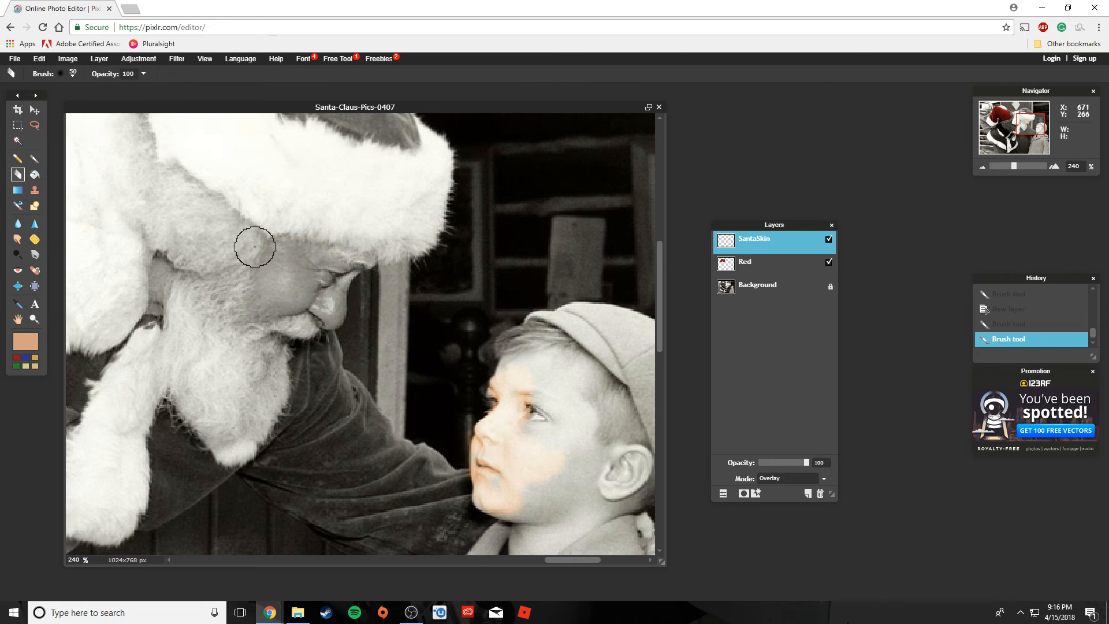
double_click(750, 241)
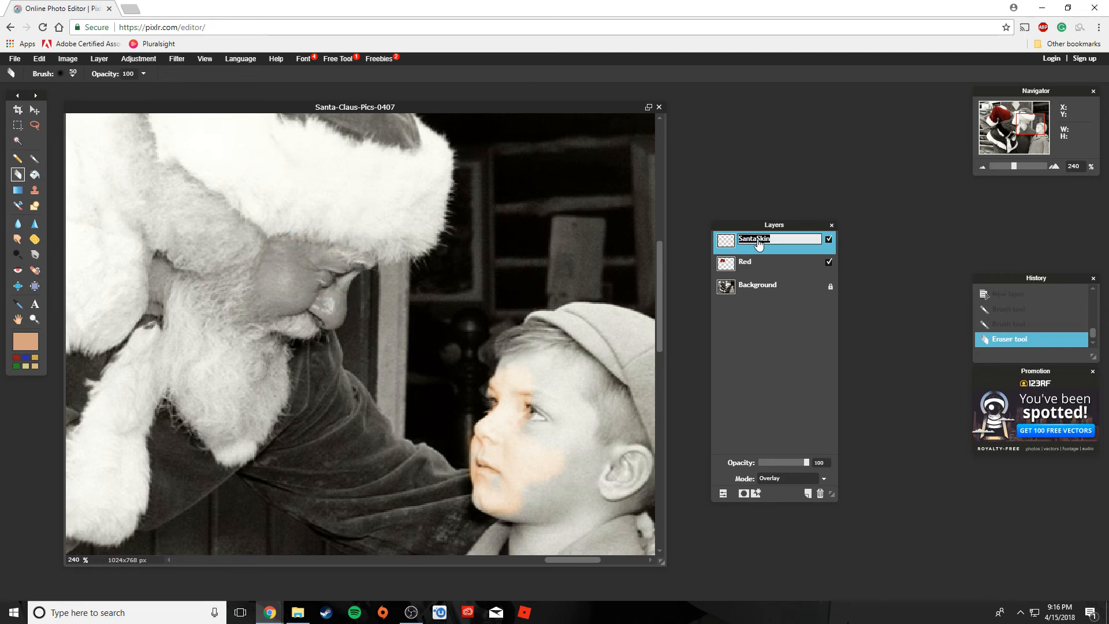
type("KidSkin")
key("Return")
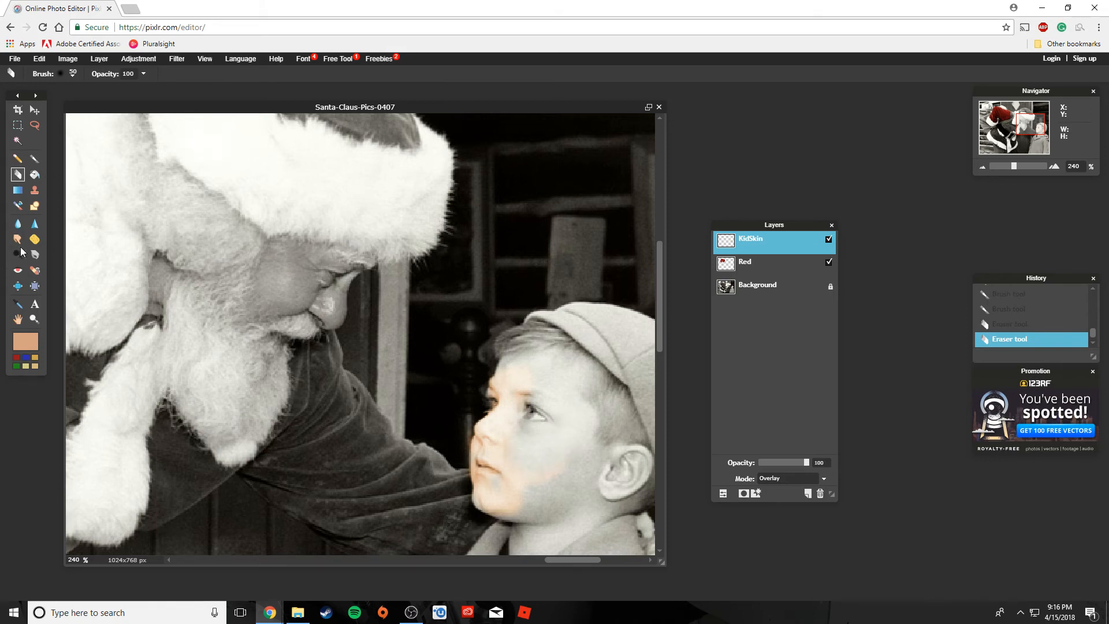
- Paint skin tone along the boy's face and neck
key("b")
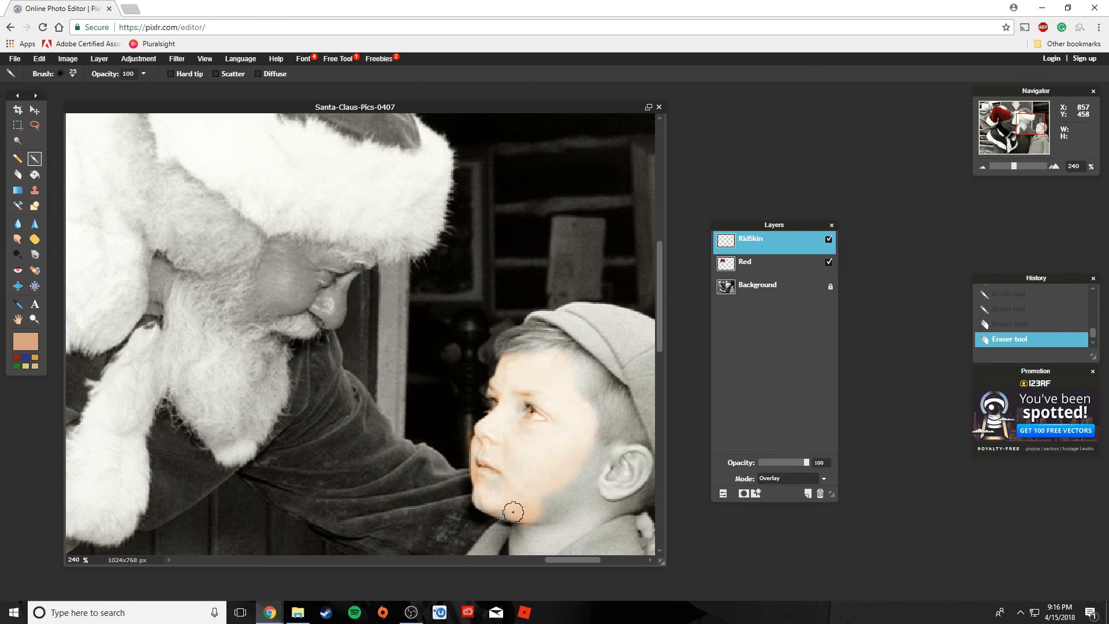
mouse_move(537, 525)
left_mouse_down()
mouse_move(622, 506)
mouse_move(584, 517)
mouse_move(563, 489)
mouse_move(602, 455)
mouse_move(583, 449)
left_mouse_up()
scroll(582, 459, "down", 5)
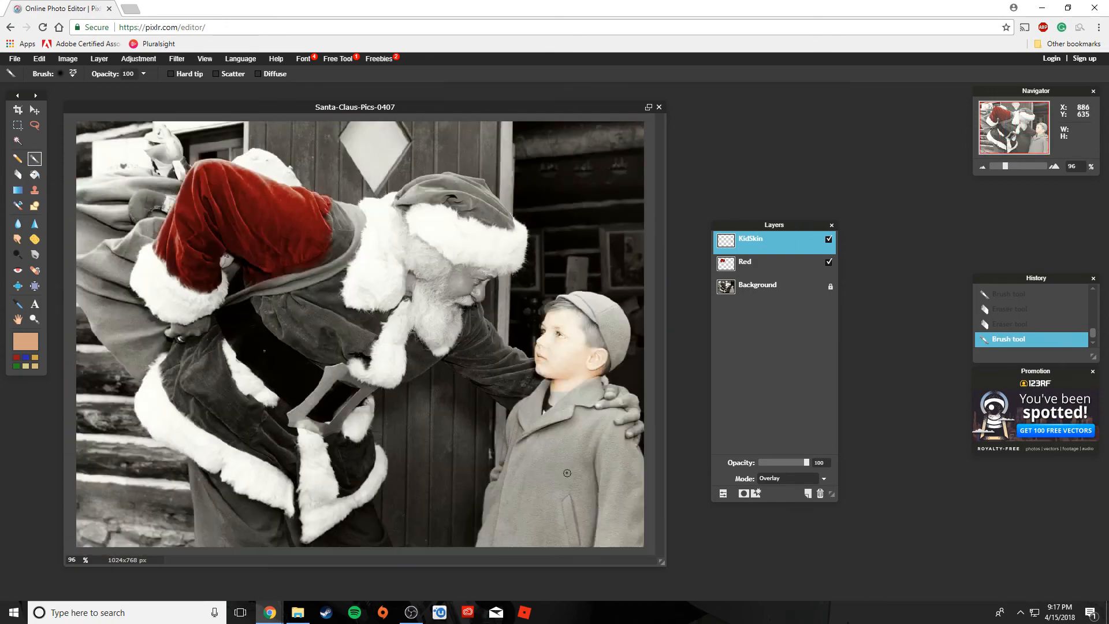
- Dab the boy's face, then set the painting colour to a warmer orange skin tone (d18460)
left_click(530, 384)
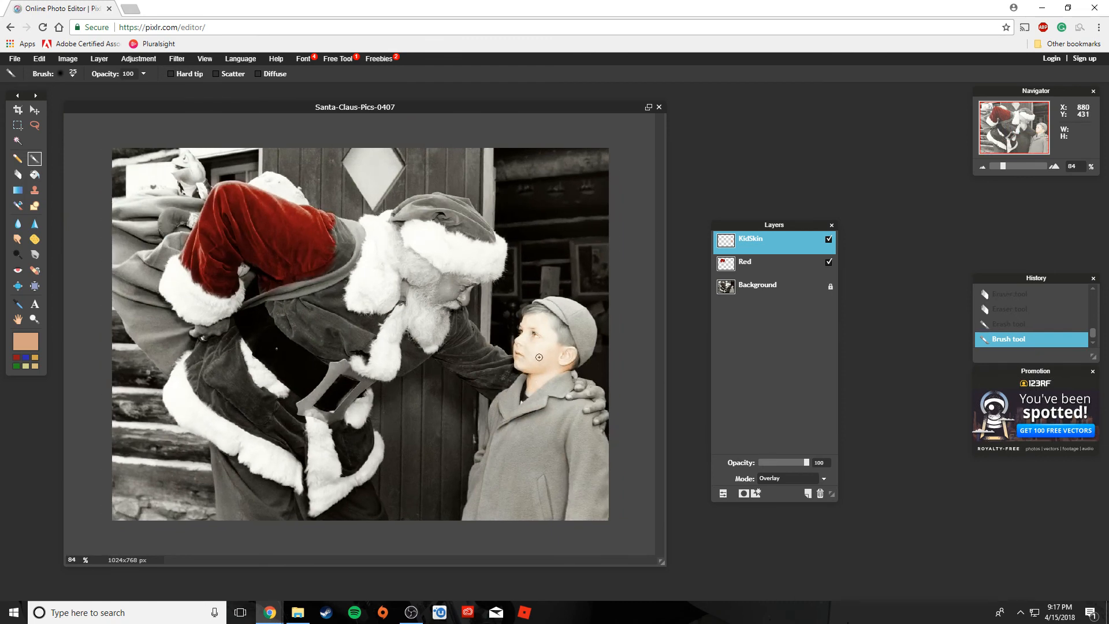
left_click(26, 341)
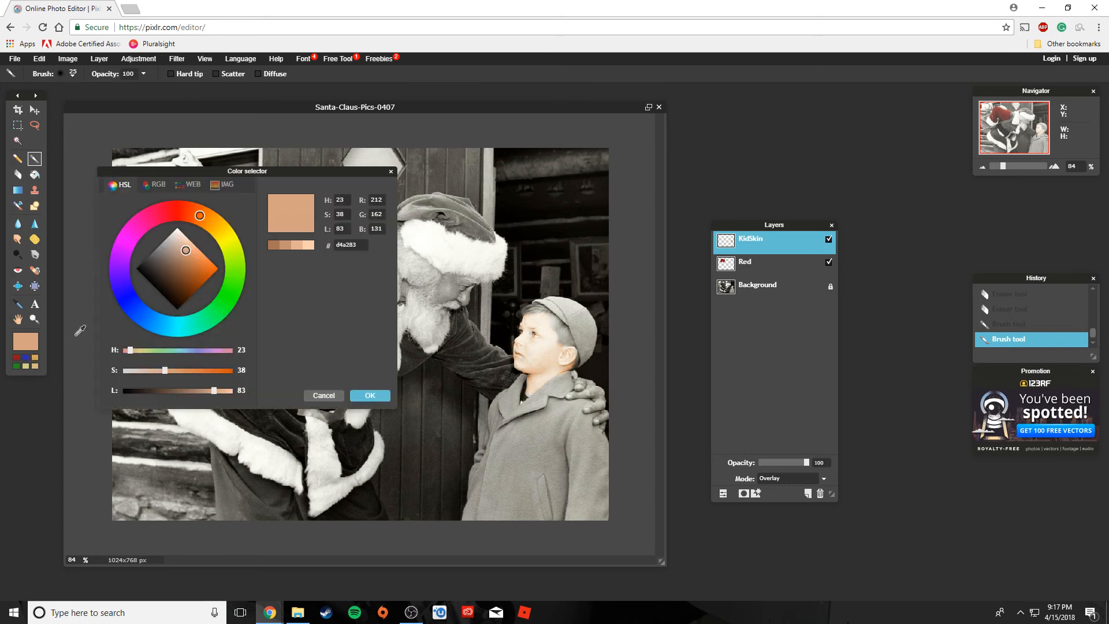
left_click_drag(199, 217, 186, 208)
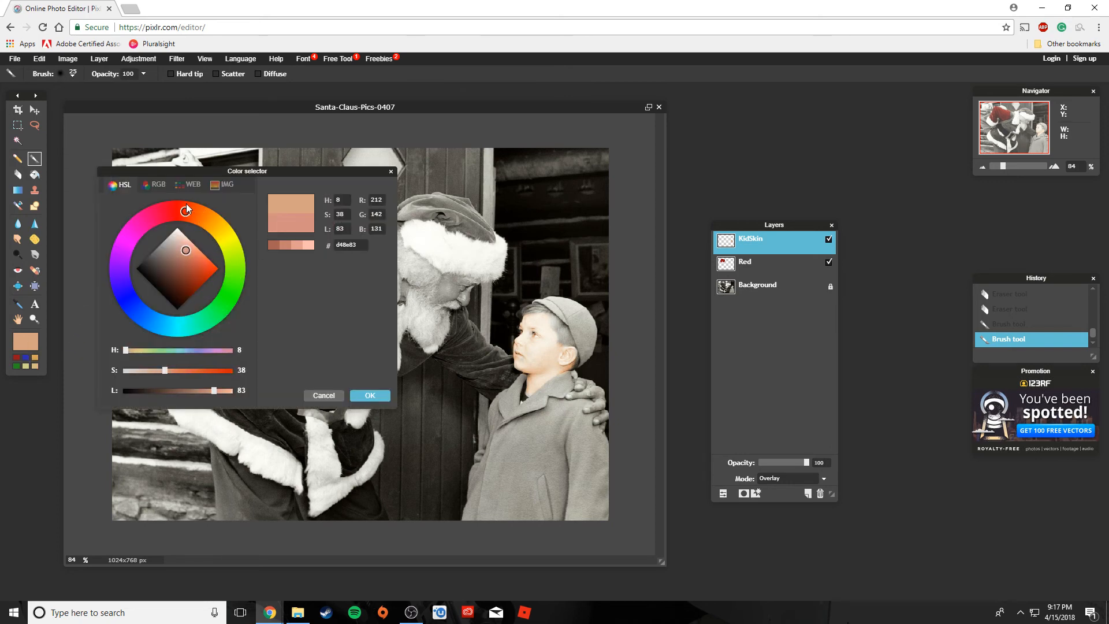
left_click_drag(185, 252, 189, 247)
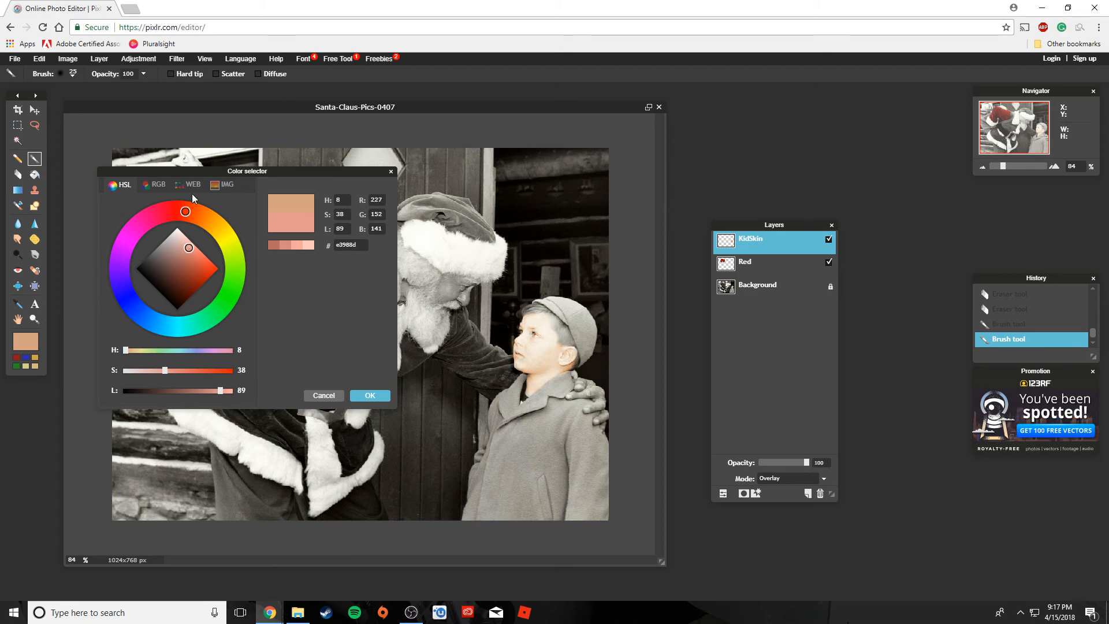
mouse_move(185, 212)
left_mouse_down()
mouse_move(196, 214)
mouse_move(194, 256)
left_mouse_up()
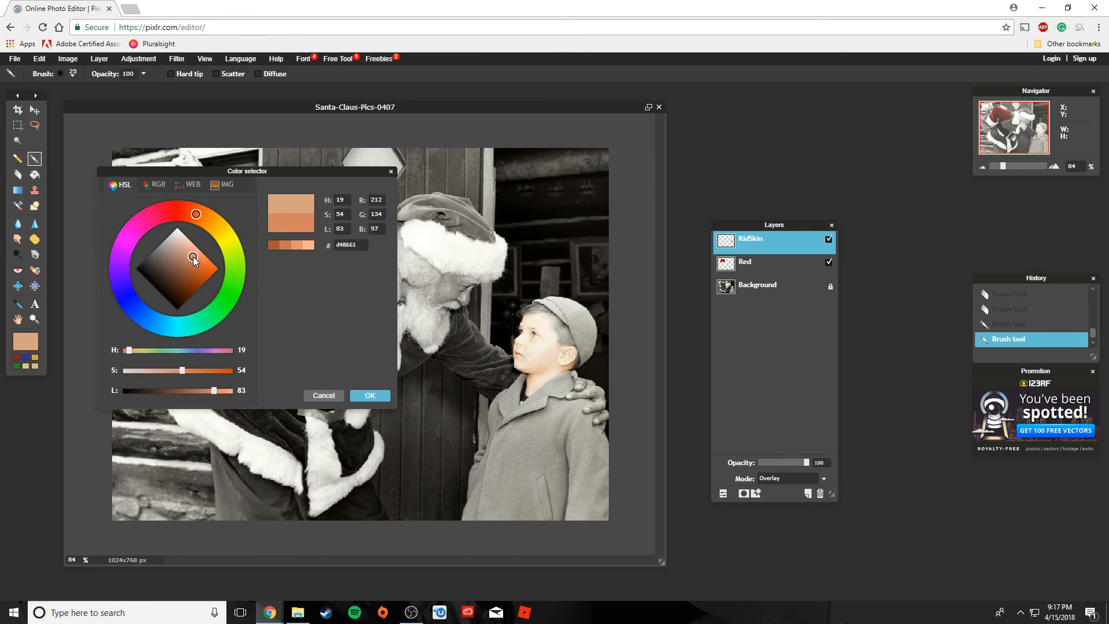
left_click_drag(194, 257, 195, 253)
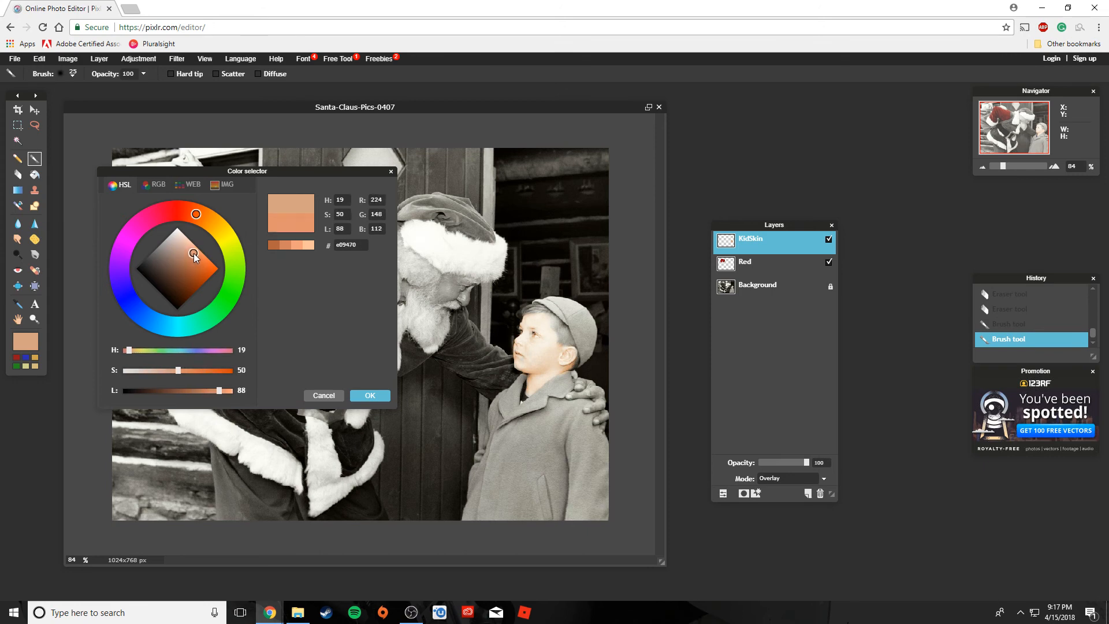
left_click_drag(193, 255, 193, 257)
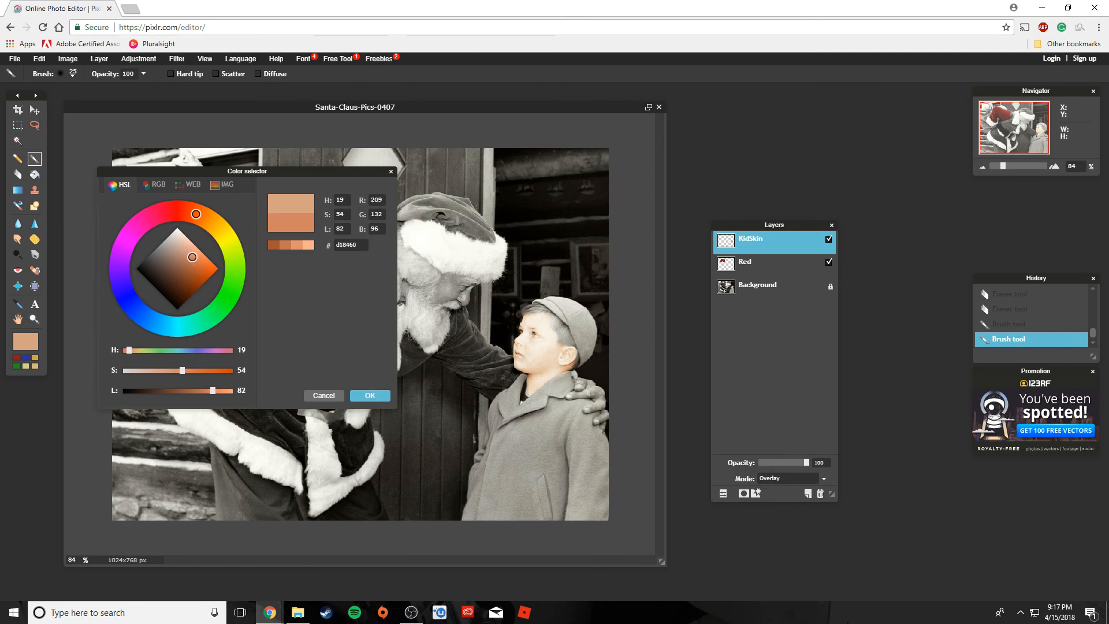
left_click(369, 395)
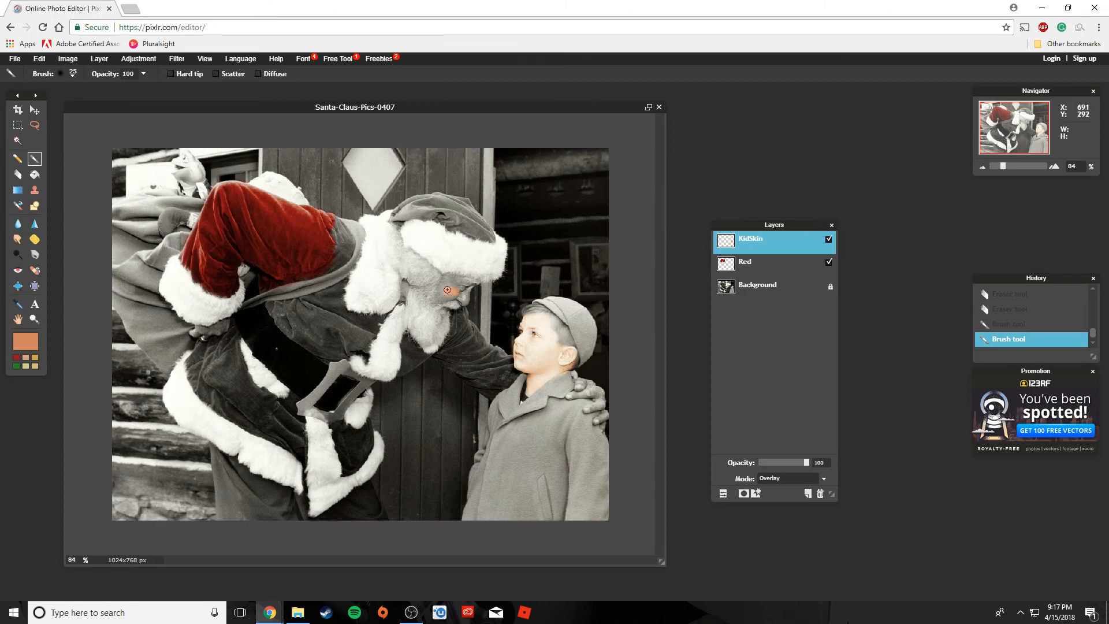
- Brush the warmer tan skin tone over Santa's nose on the KidSkin overlay layer
left_click_drag(446, 283, 464, 299)
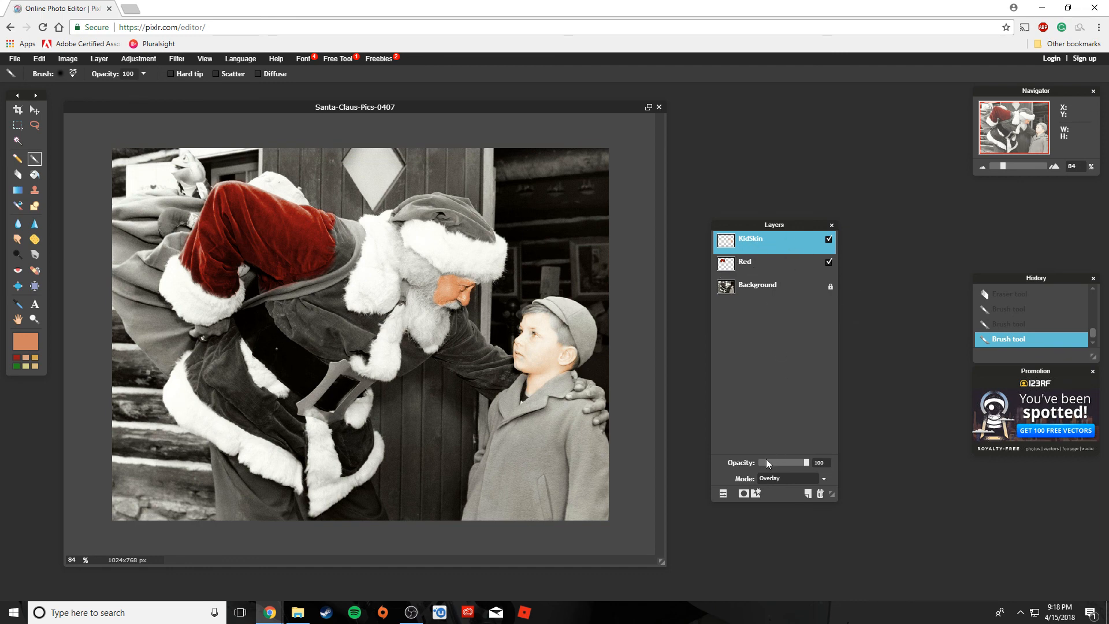
left_click(824, 479)
left_click(780, 526)
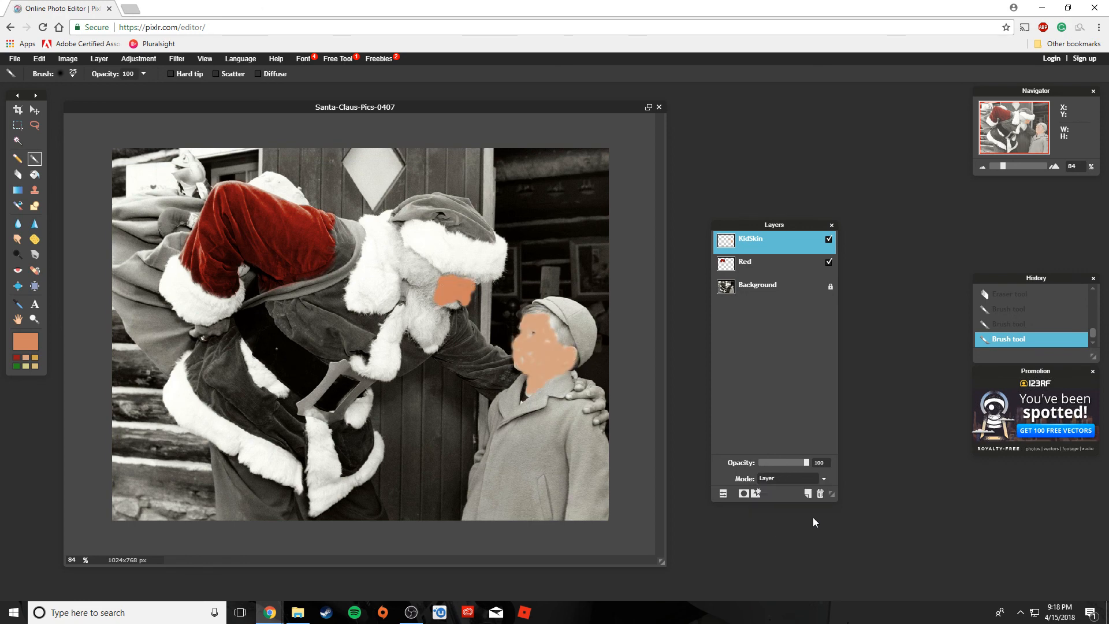
left_click(822, 481)
left_click(770, 500)
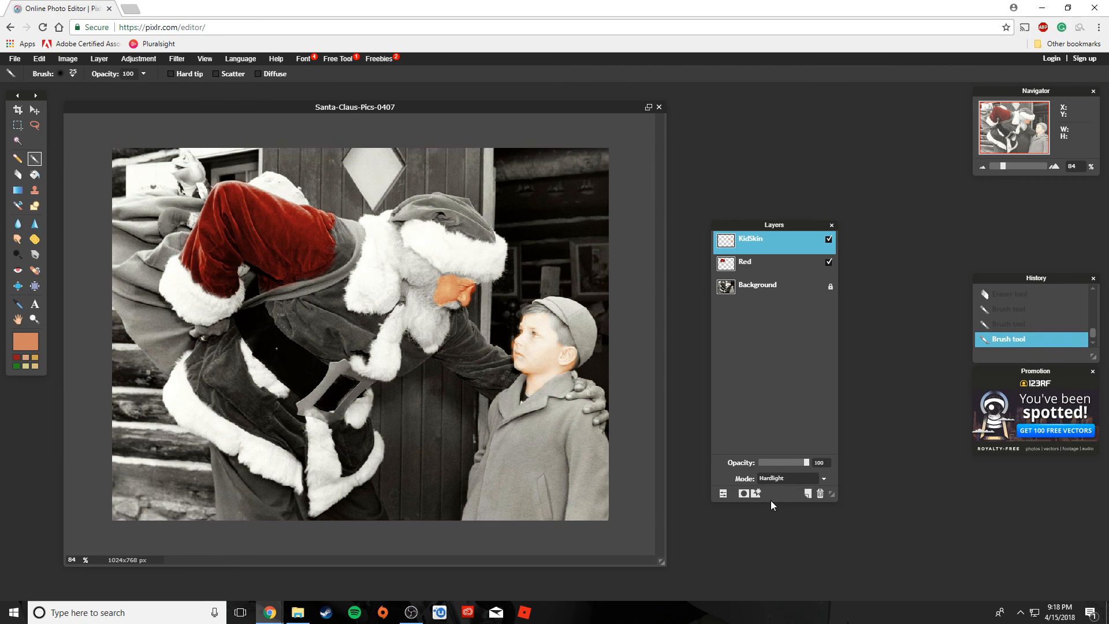
left_click(823, 481)
left_click(788, 546)
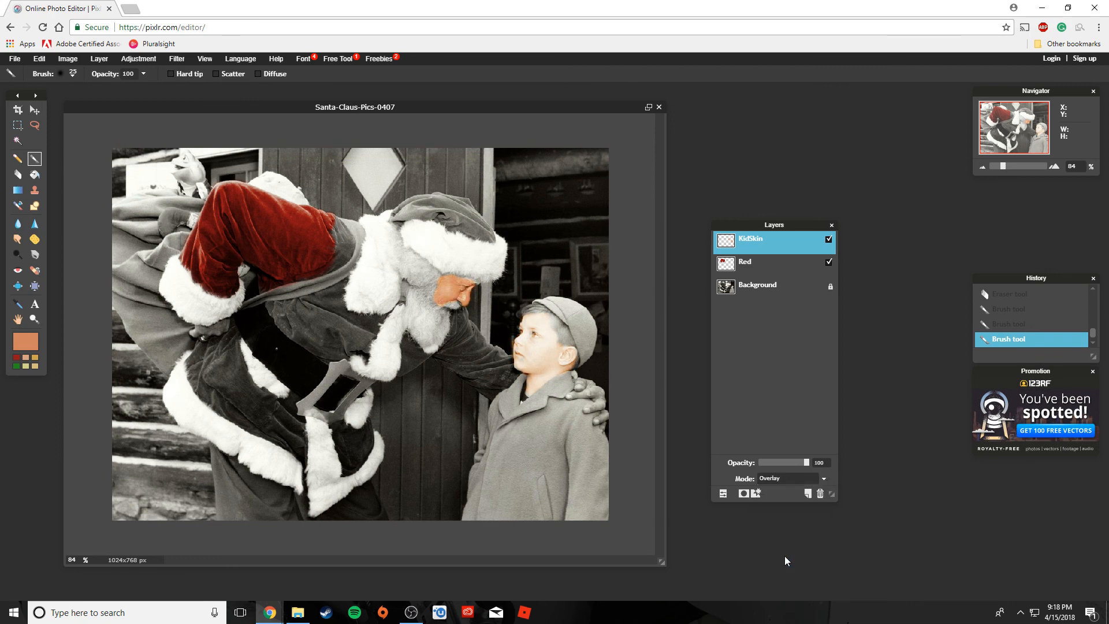